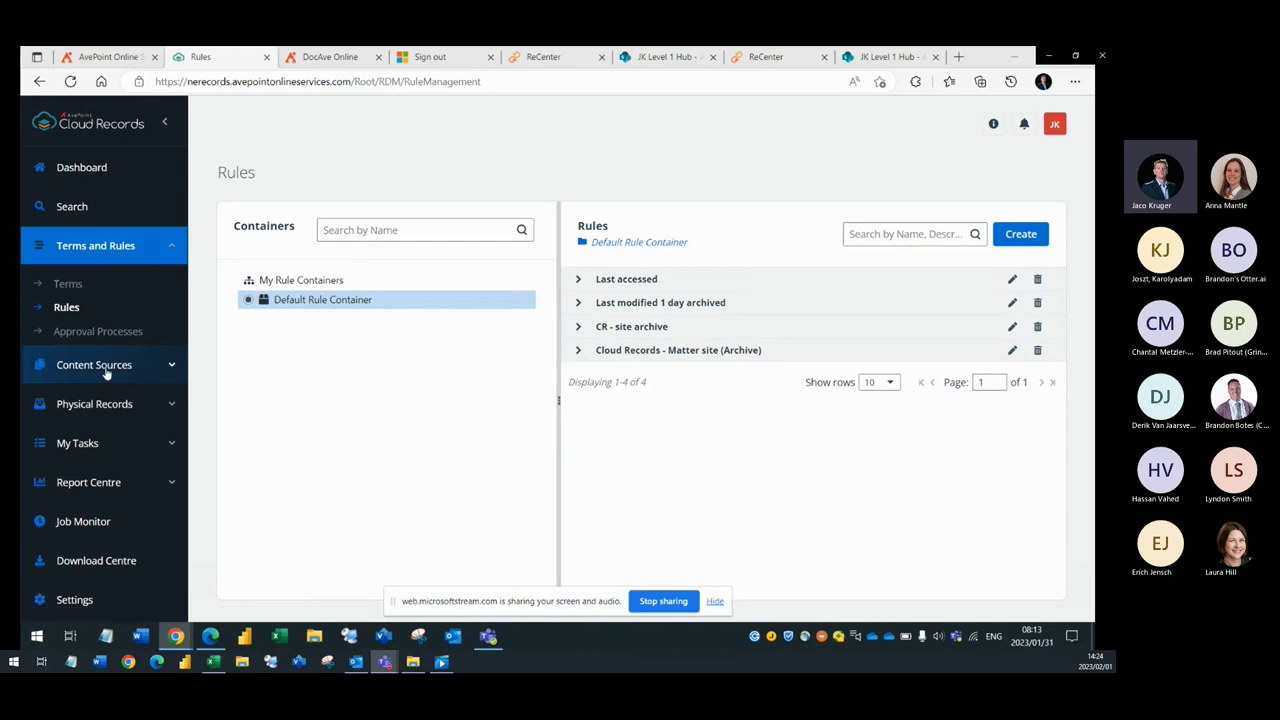
Start a new rule named Archive in the Default Rule Container with Document/Email as its object level.
left_click(1040, 235)
left_click(675, 250)
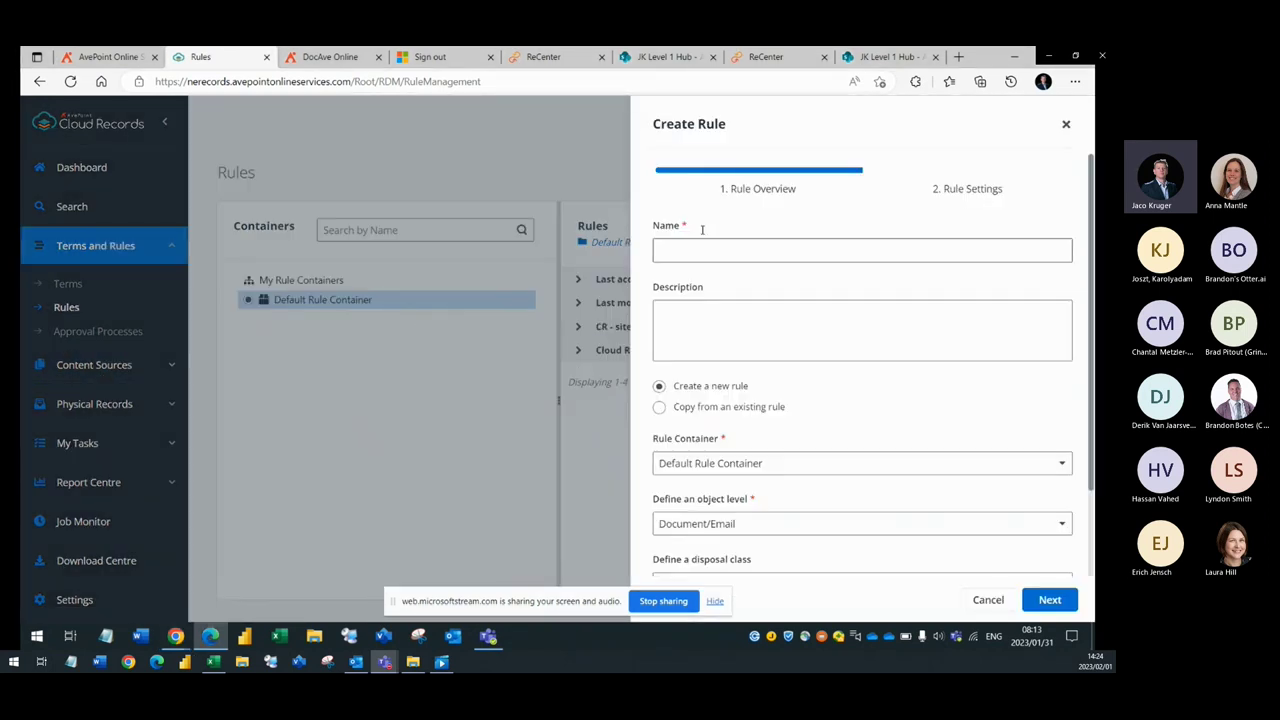
type("Archive")
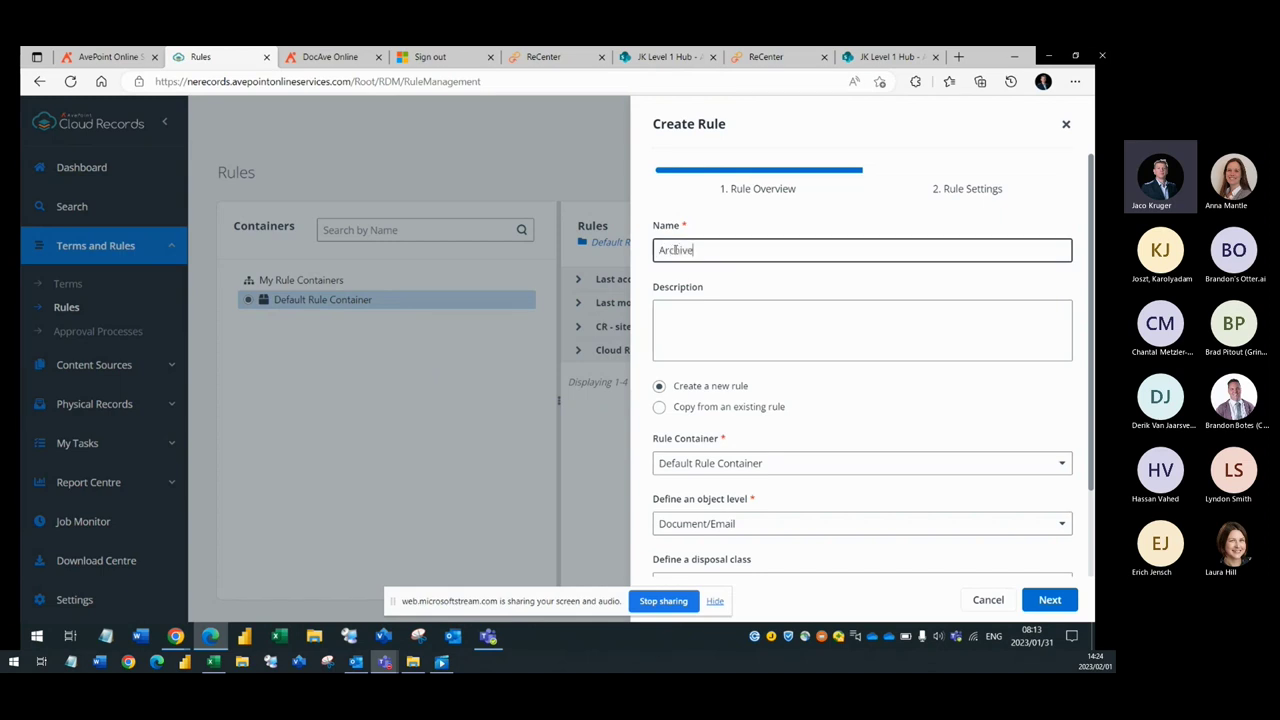
scroll(737, 337, "down", 1)
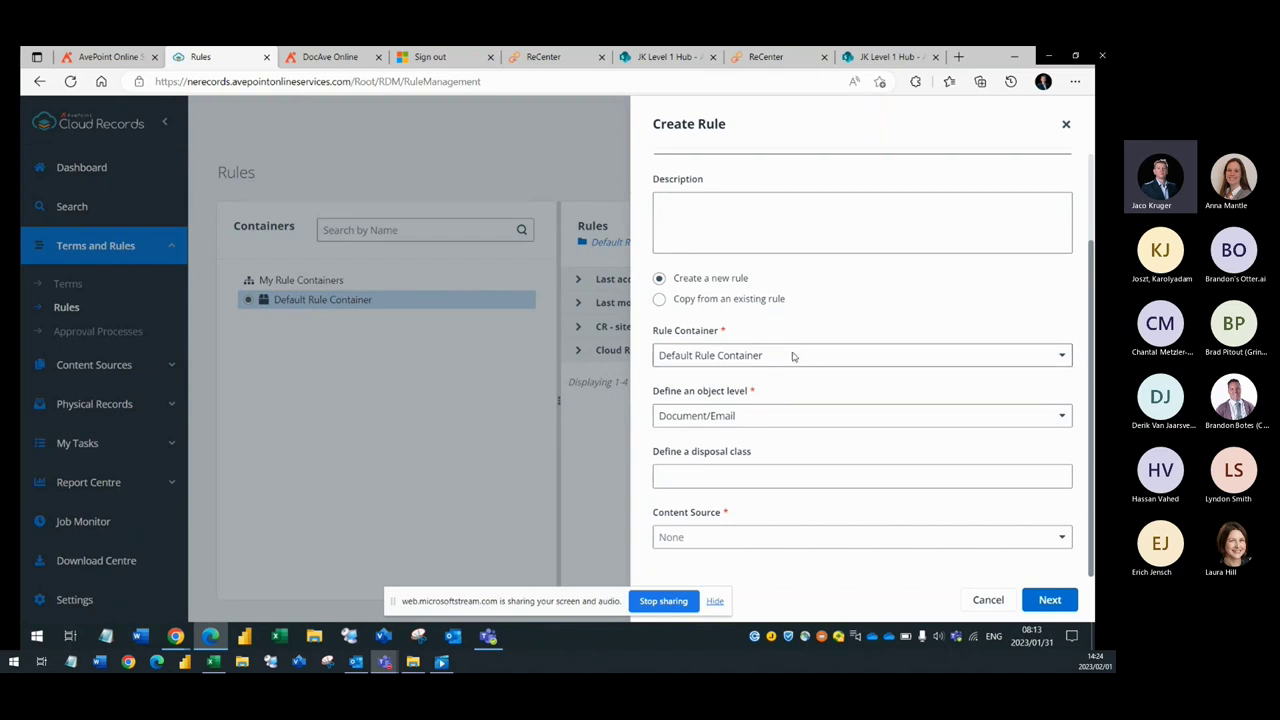
left_click(729, 418)
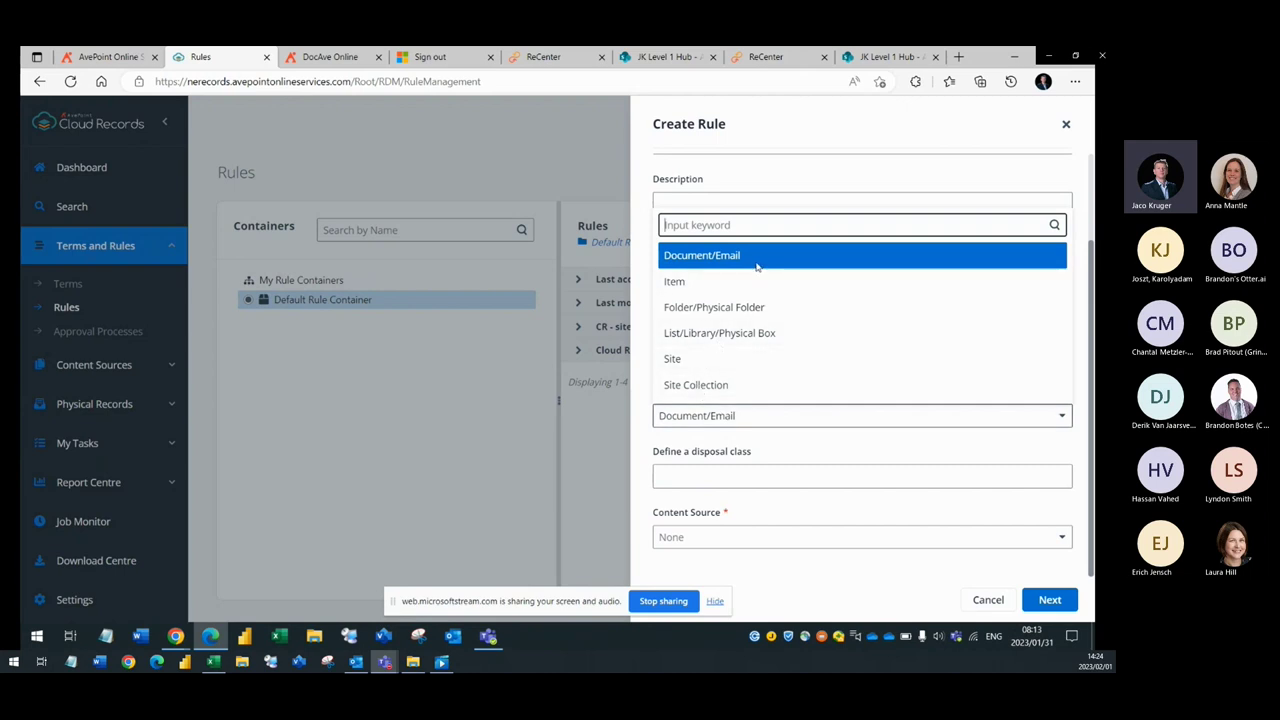
left_click(757, 420)
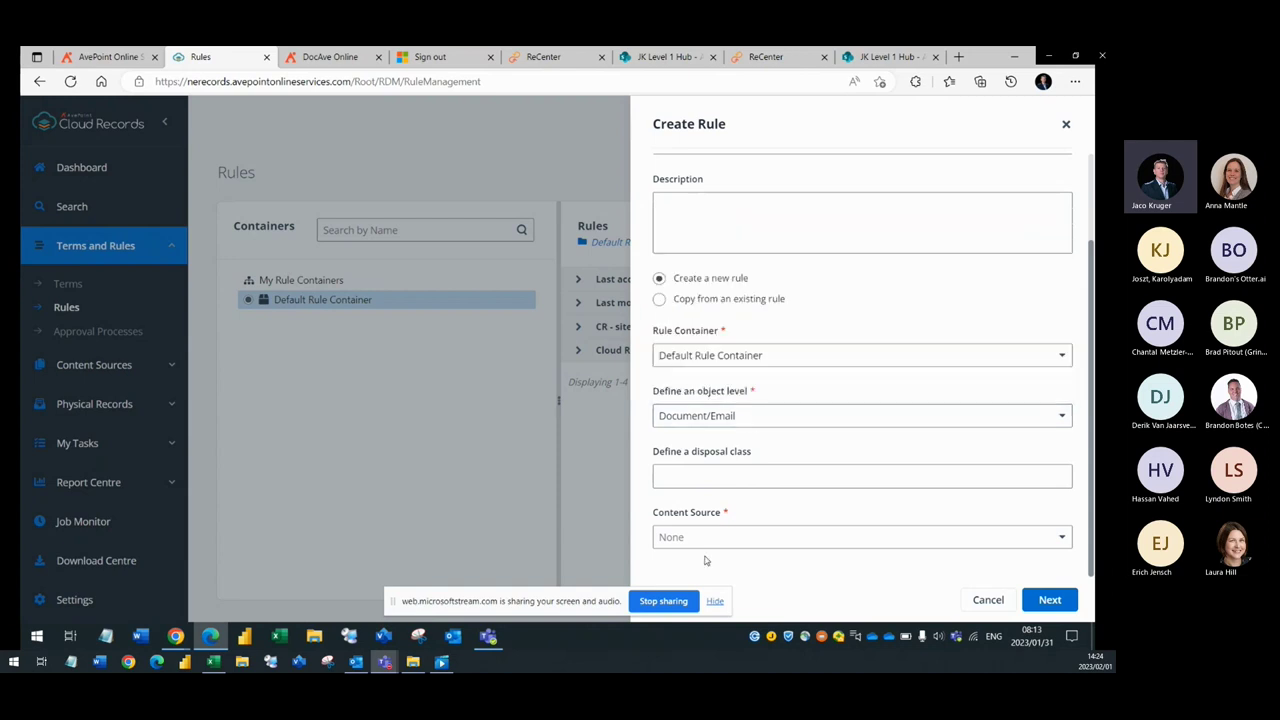
Choose SharePoint Online as the rule's content source and proceed to the rule settings.
left_click(711, 540)
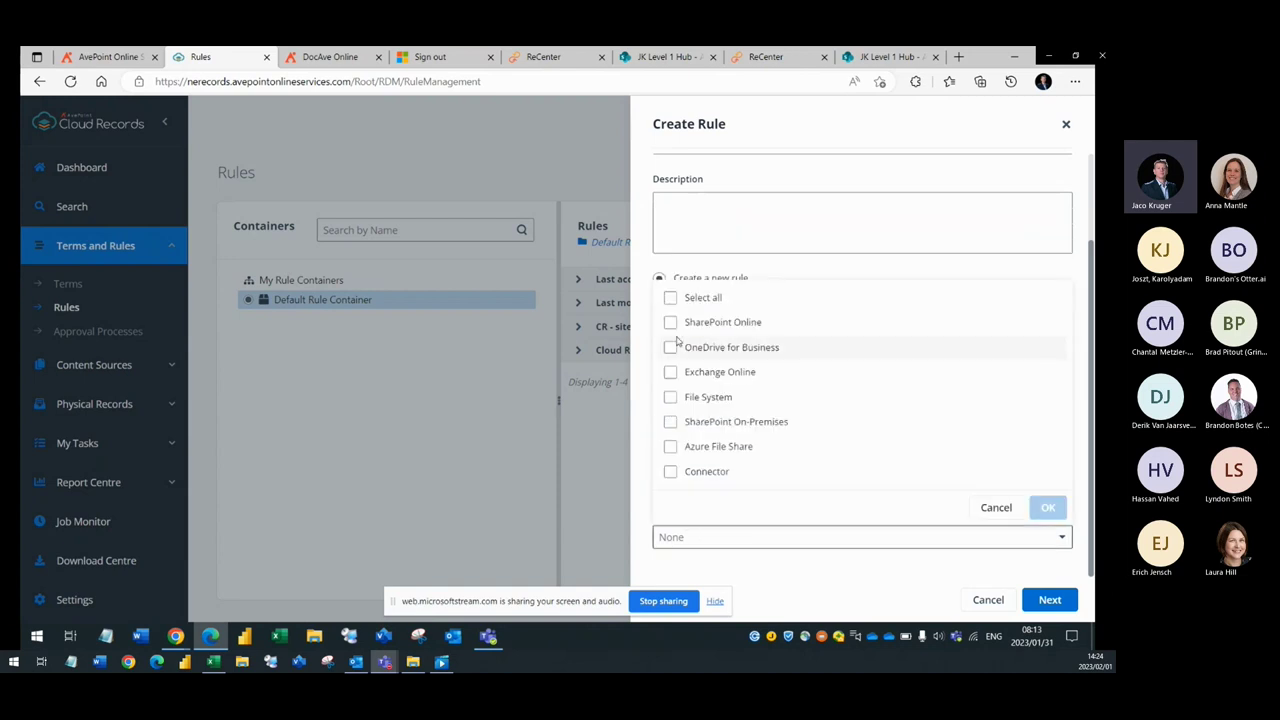
left_click(670, 322)
left_click(1046, 507)
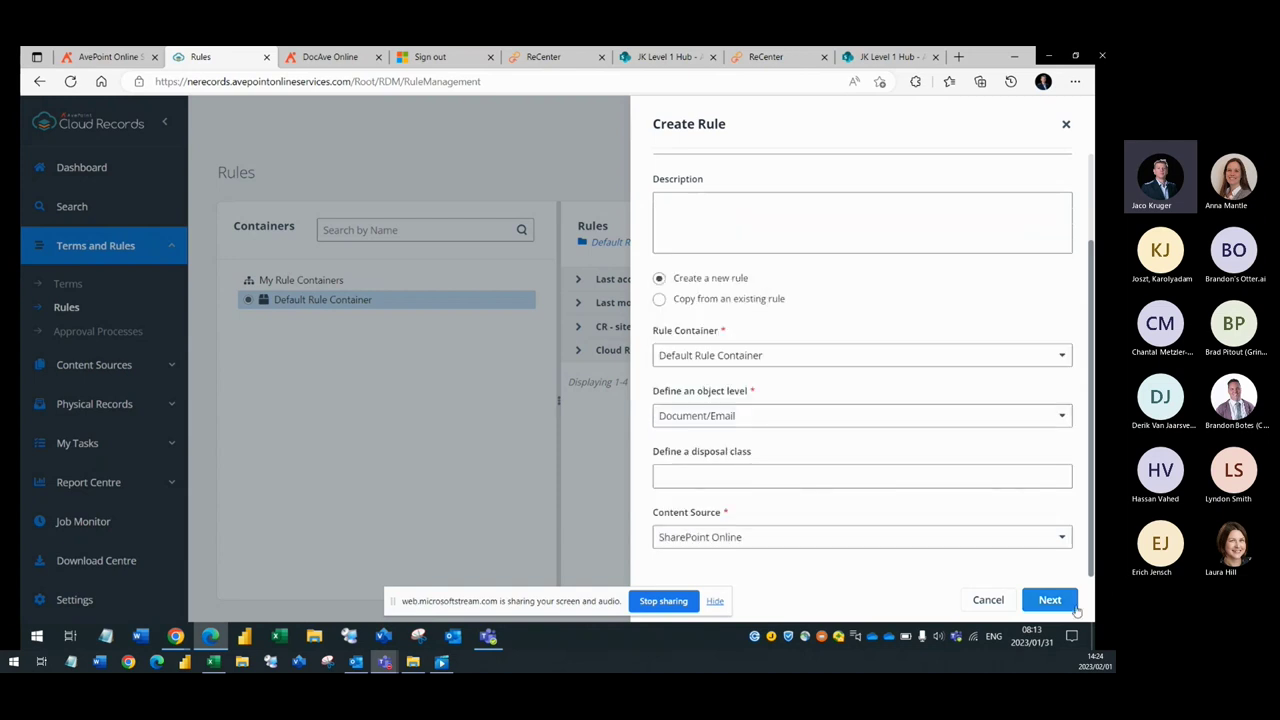
left_click(789, 549)
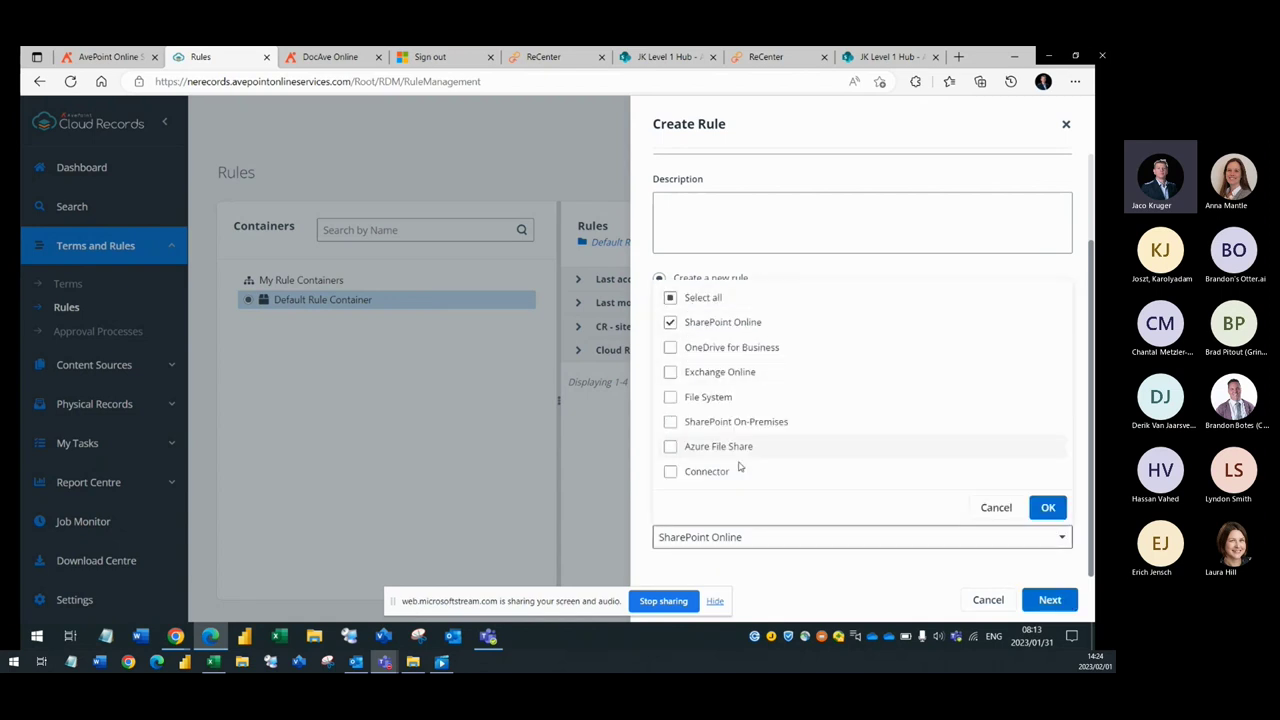
left_click(1049, 599)
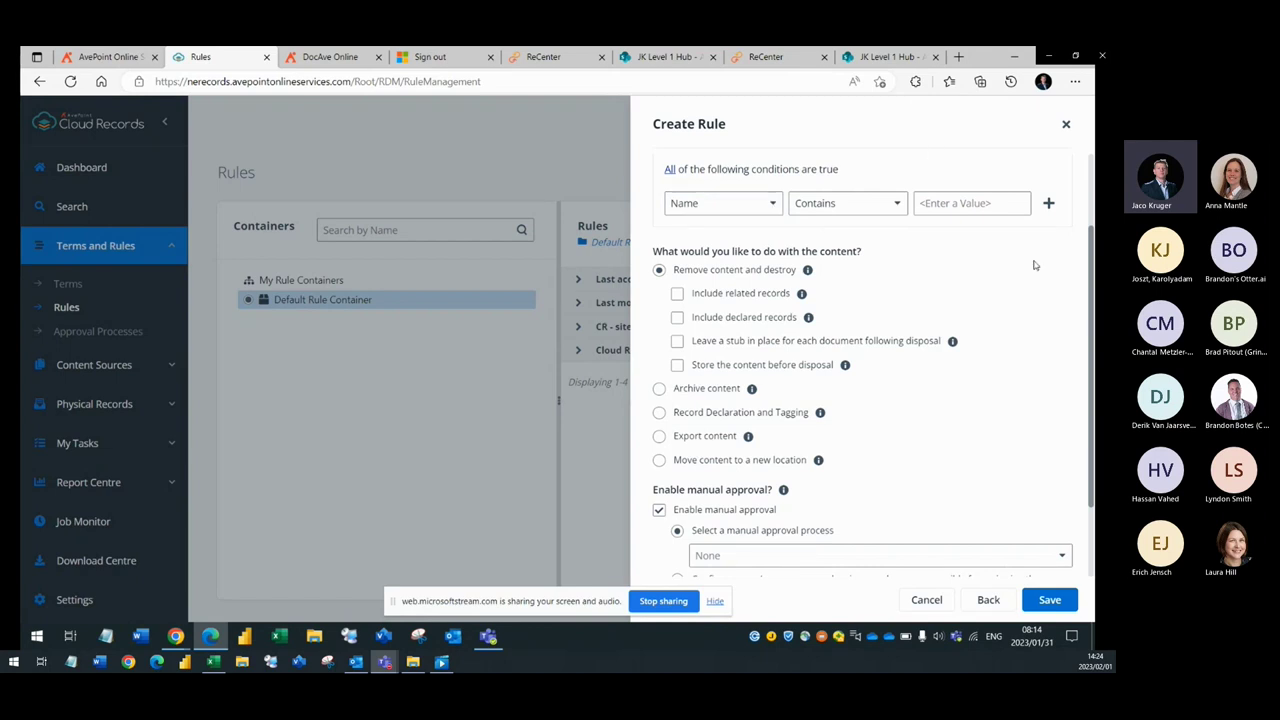
Set the rule condition to Modified Time older than 1 year.
left_click(713, 206)
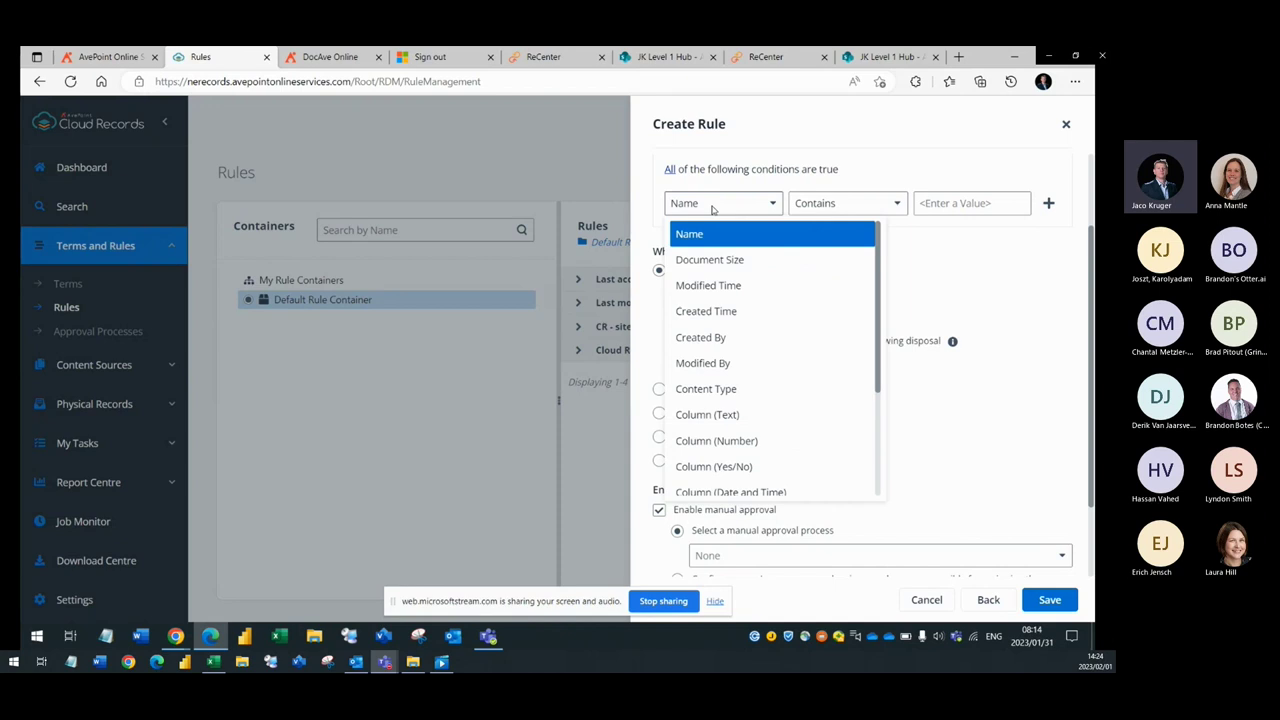
left_click(730, 285)
left_click(893, 203)
left_click(892, 285)
left_click(906, 206)
type("1")
left_click(980, 203)
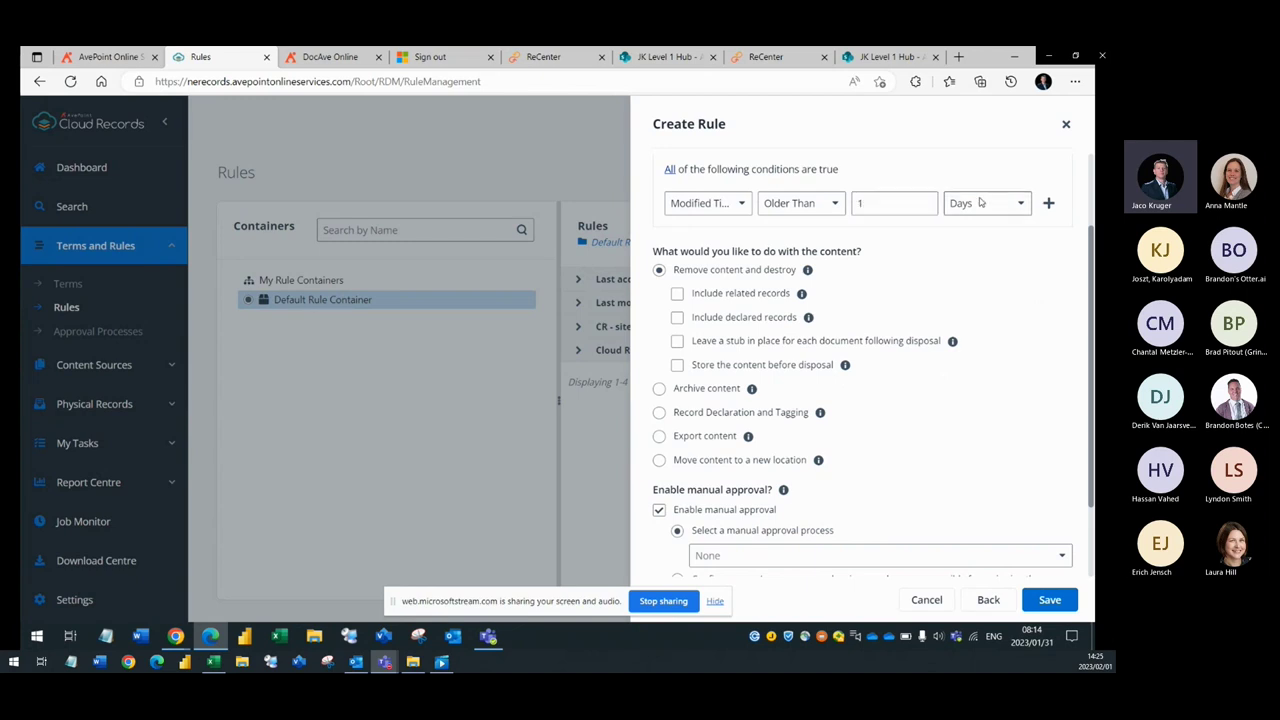
left_click(966, 311)
Try the Remove content and destroy options for related records, declared records and an immutable stub, and clear them again.
scroll(755, 256, "down", 1)
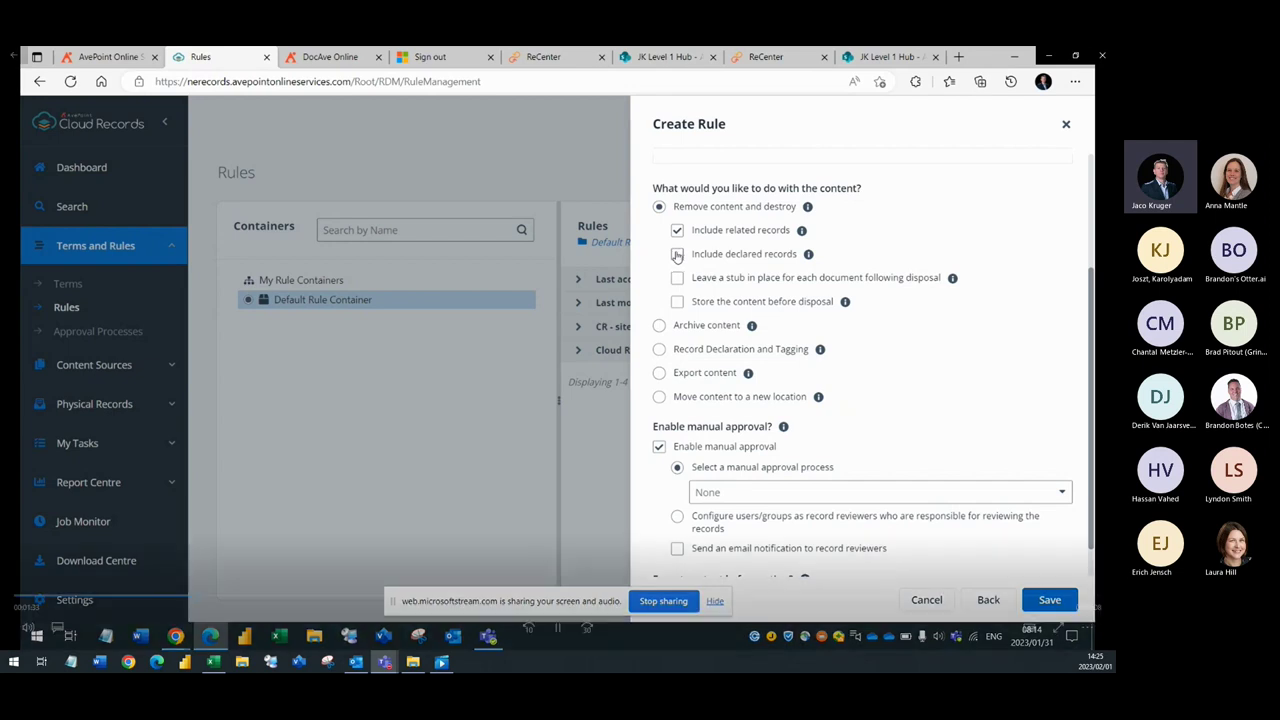
left_click(678, 255)
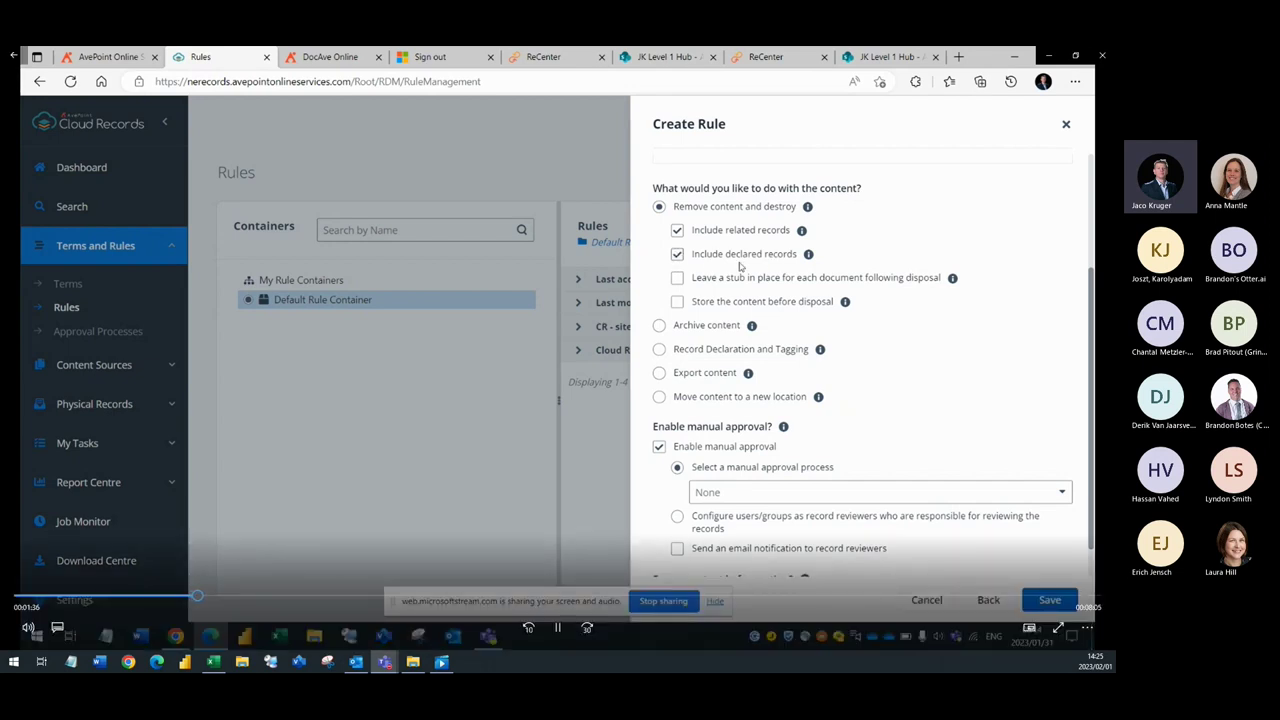
left_click(678, 280)
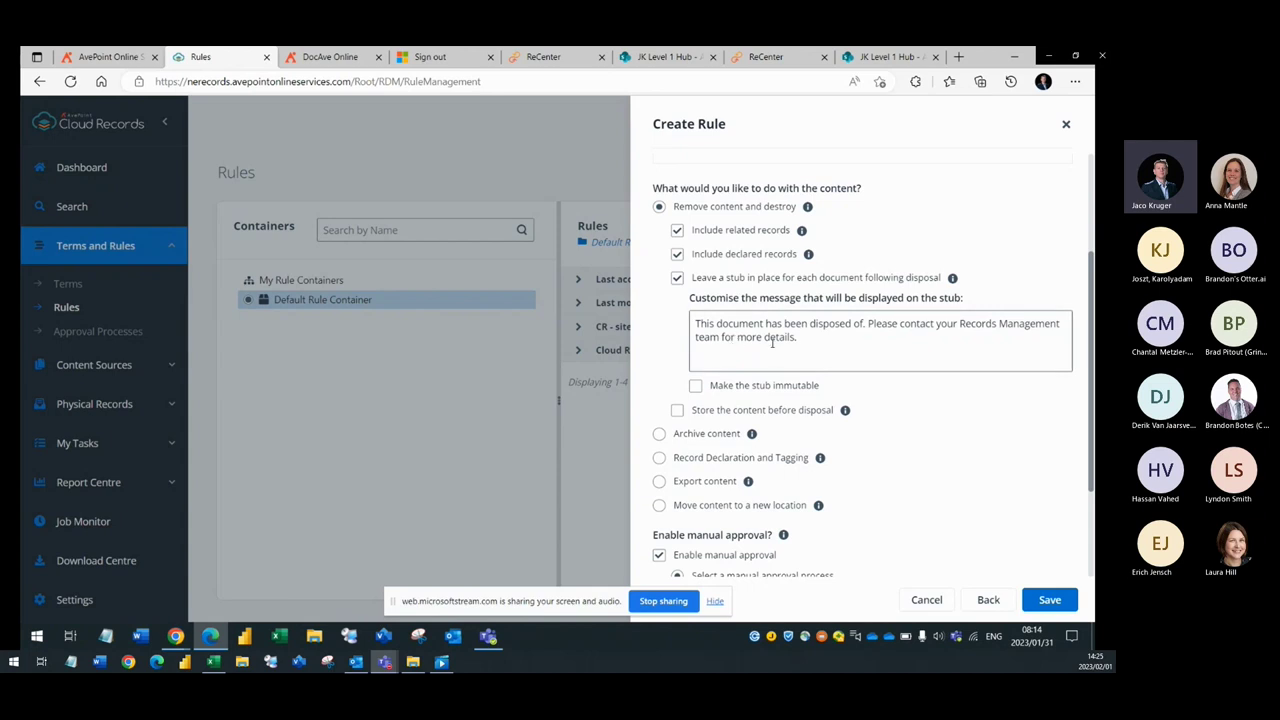
left_click(695, 386)
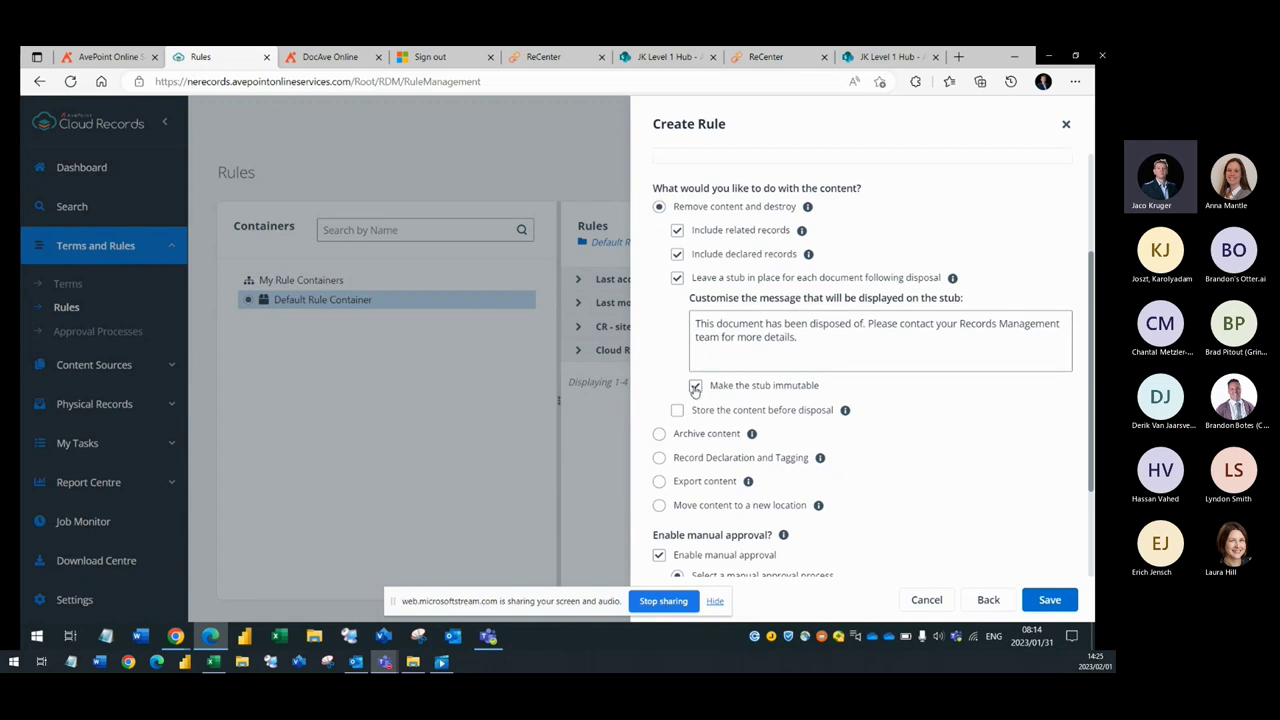
left_click(677, 277)
left_click(679, 254)
left_click(678, 231)
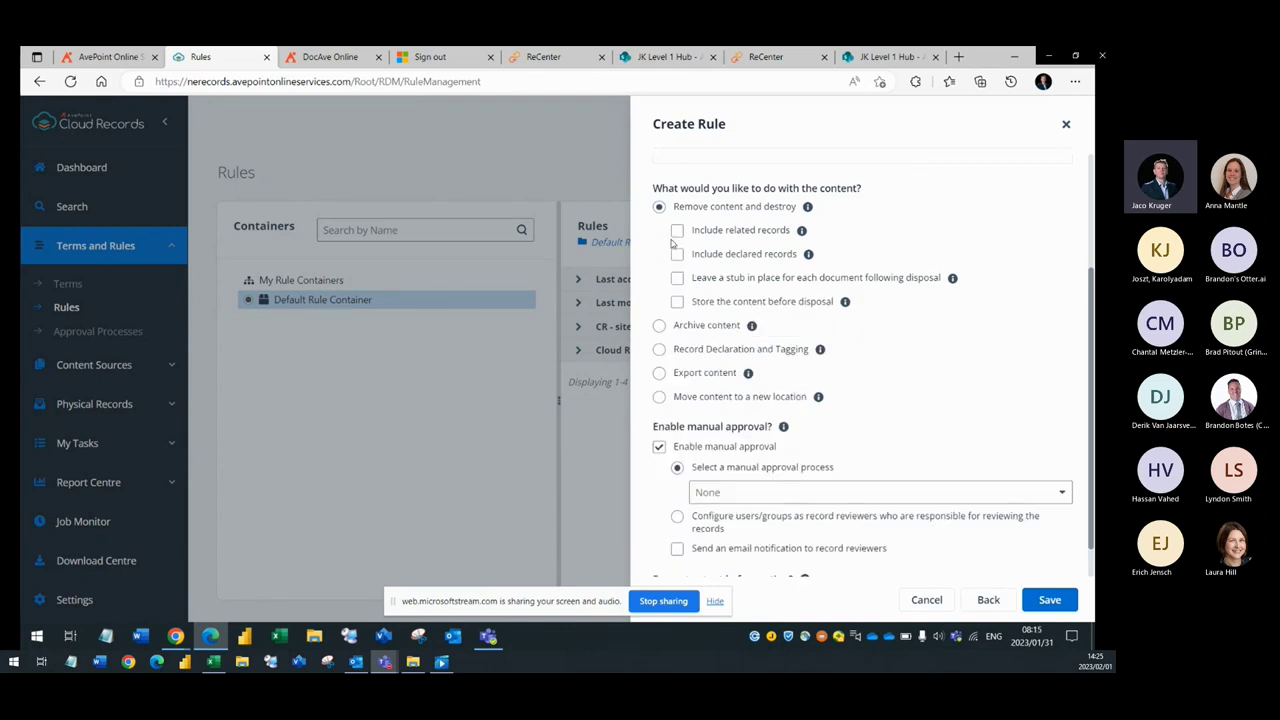
Set the action to Archive content, leaving a stub with the message "This document has been archived." and a restore link for end users.
left_click(659, 325)
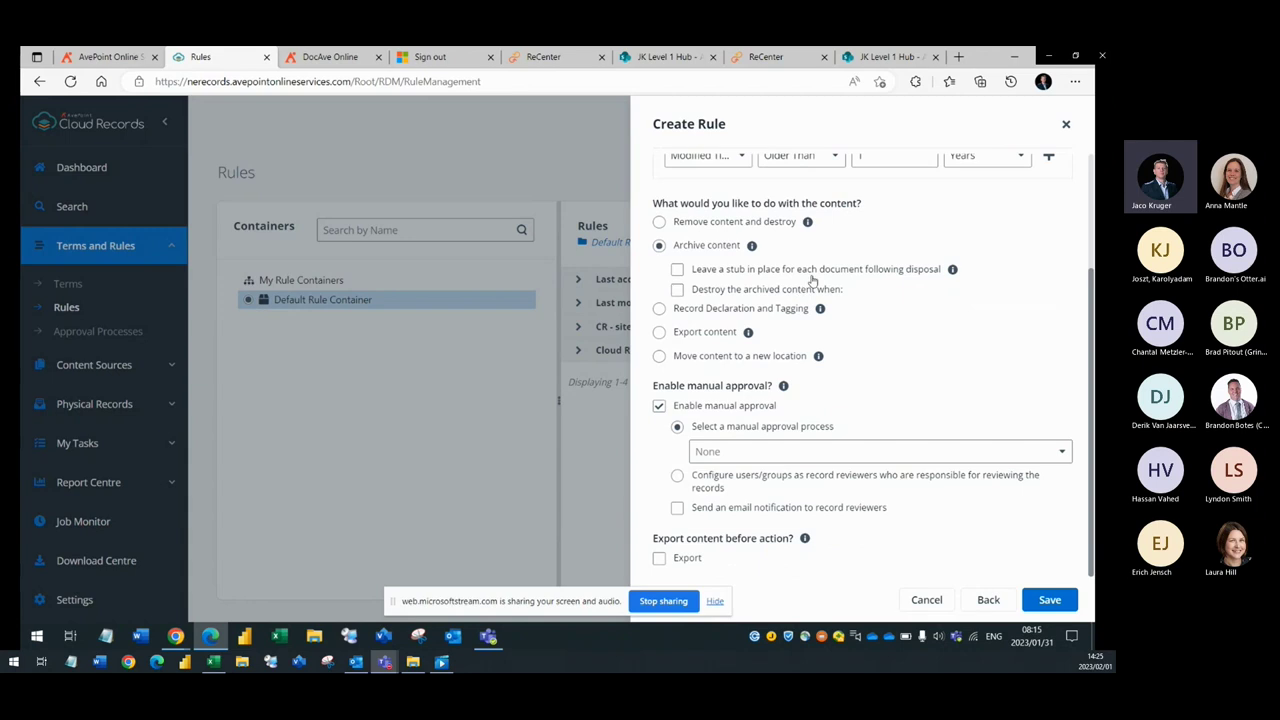
left_click(678, 270)
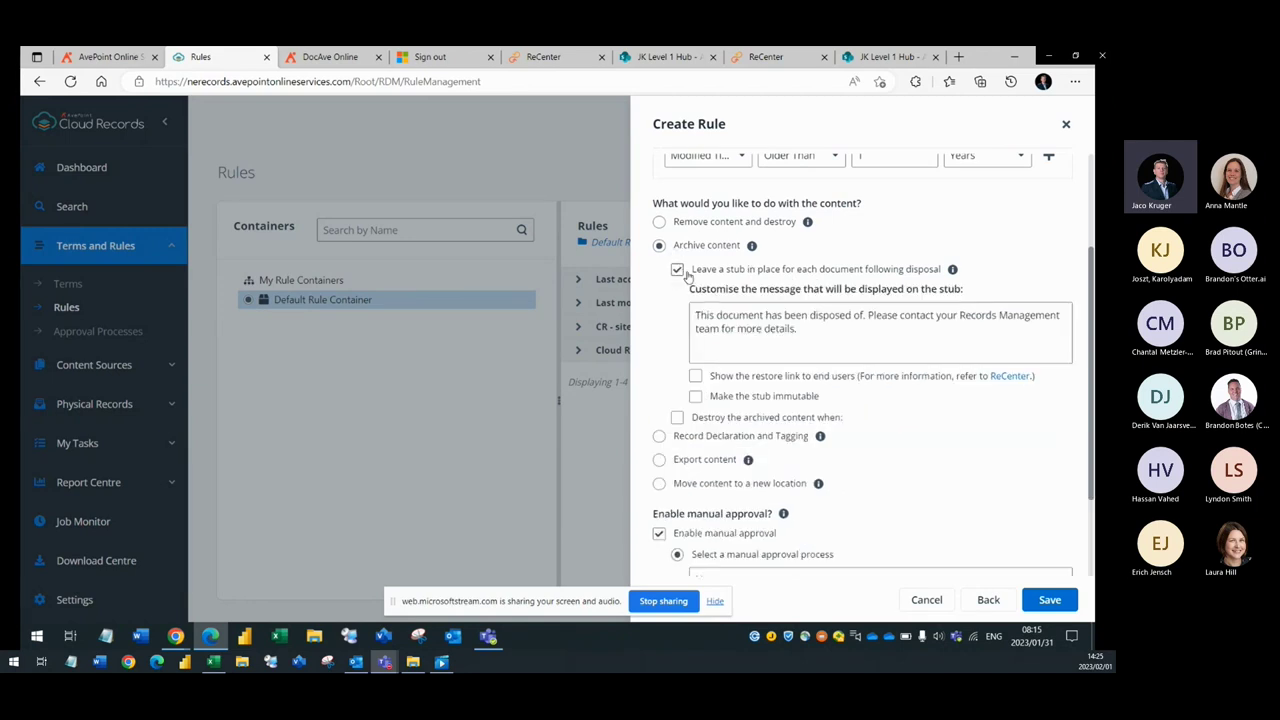
left_click(806, 316)
left_click_drag(806, 316, 856, 339)
type("archiove")
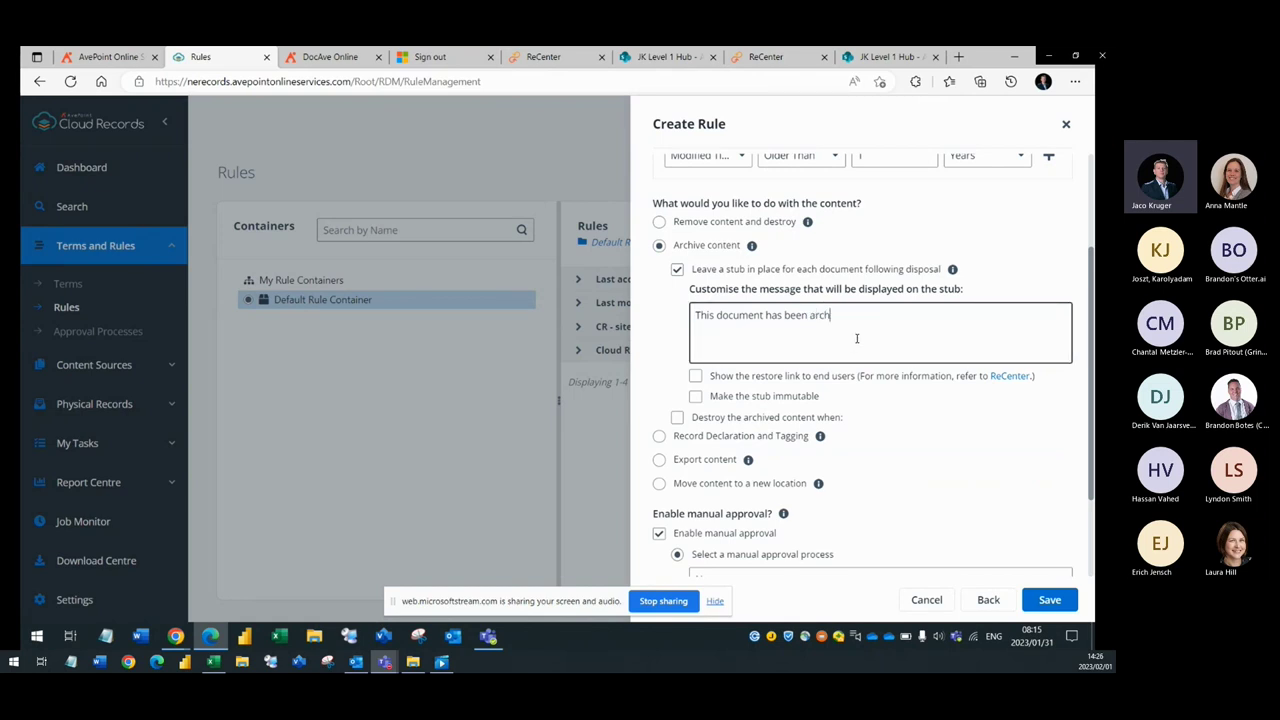
key("BackSpace")
key("BackSpace")
type("ed.")
left_click(695, 377)
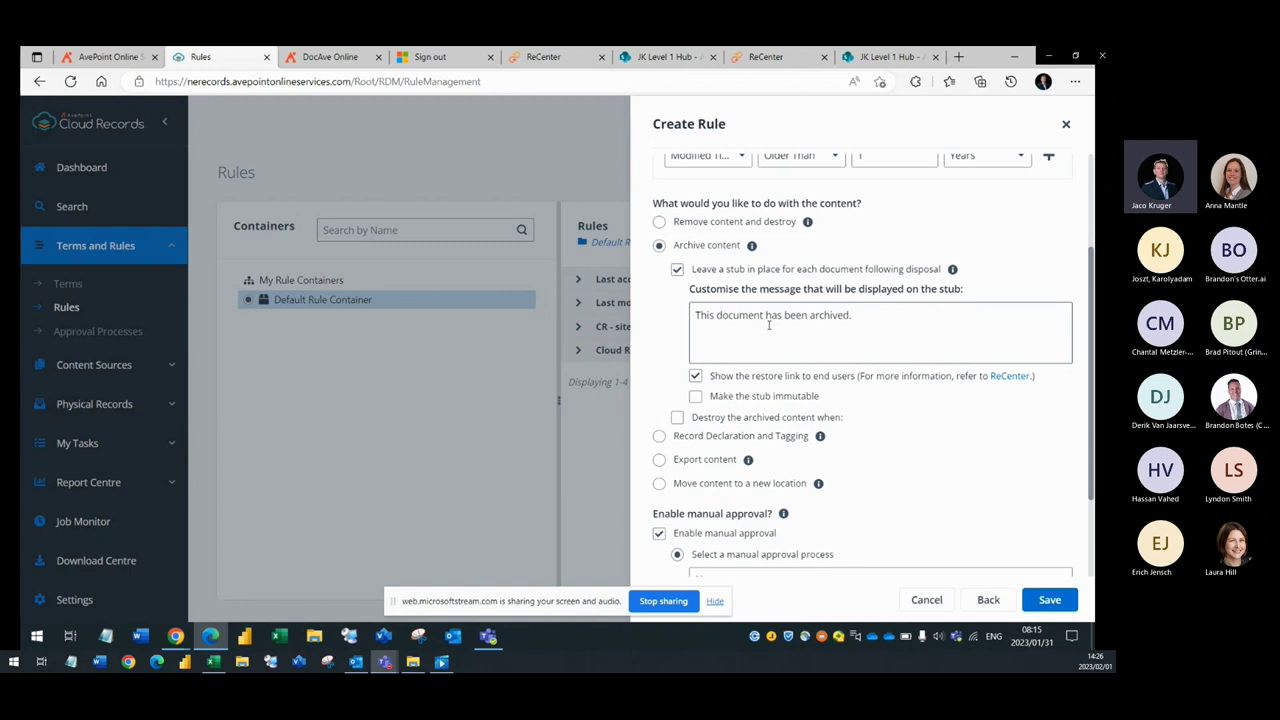
scroll(768, 324, "down", 3)
scroll(700, 325, "up", 3)
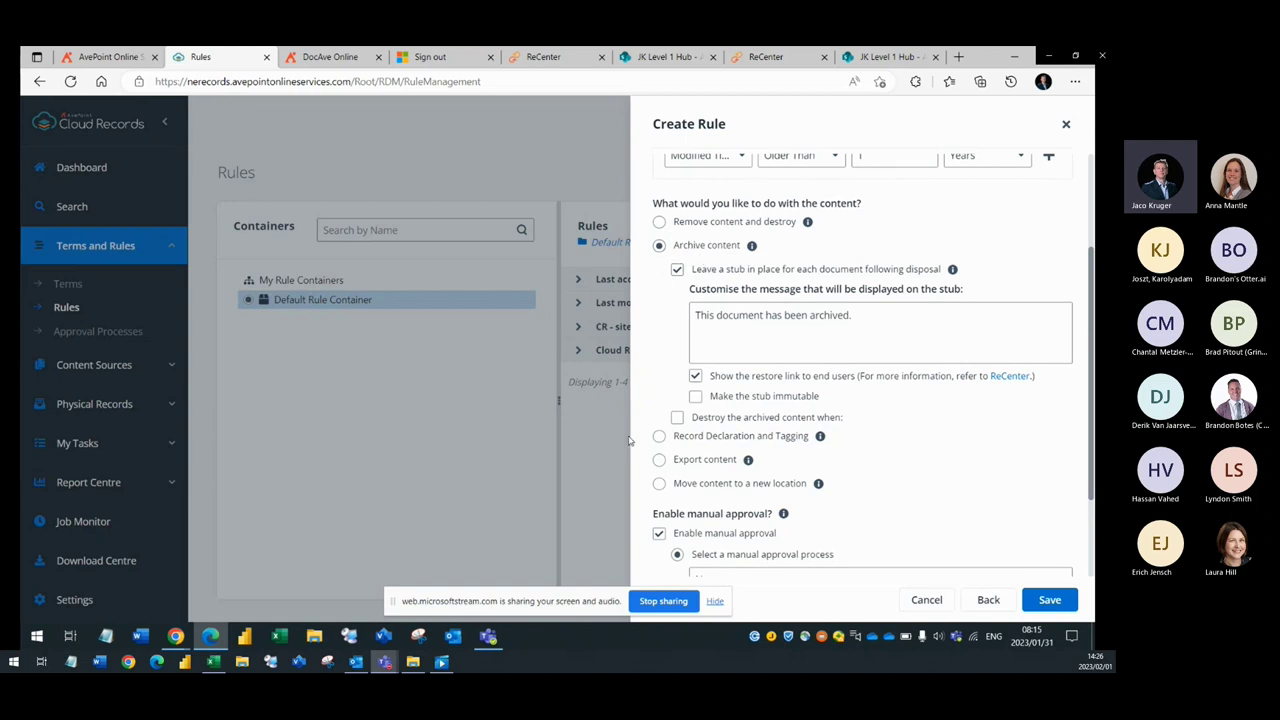
Have the archived content destroyed when its Archived Date is older than 7 years.
left_click(677, 417)
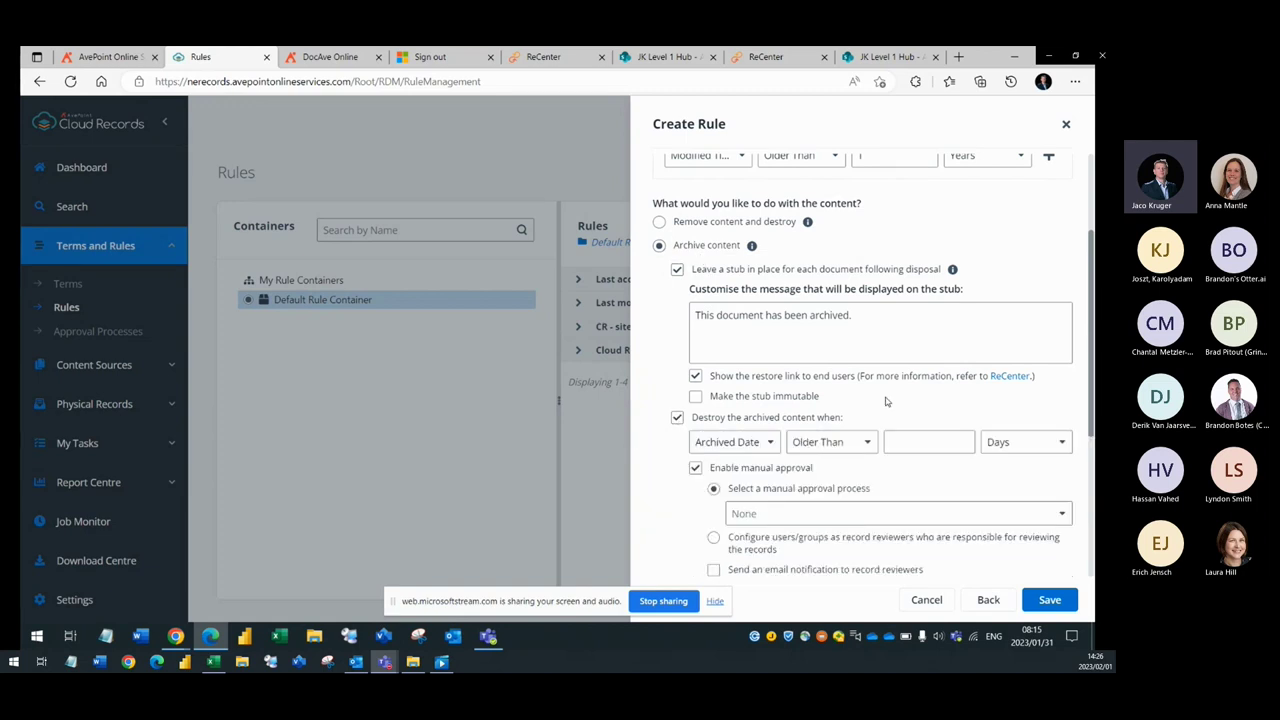
scroll(880, 401, "down", 1)
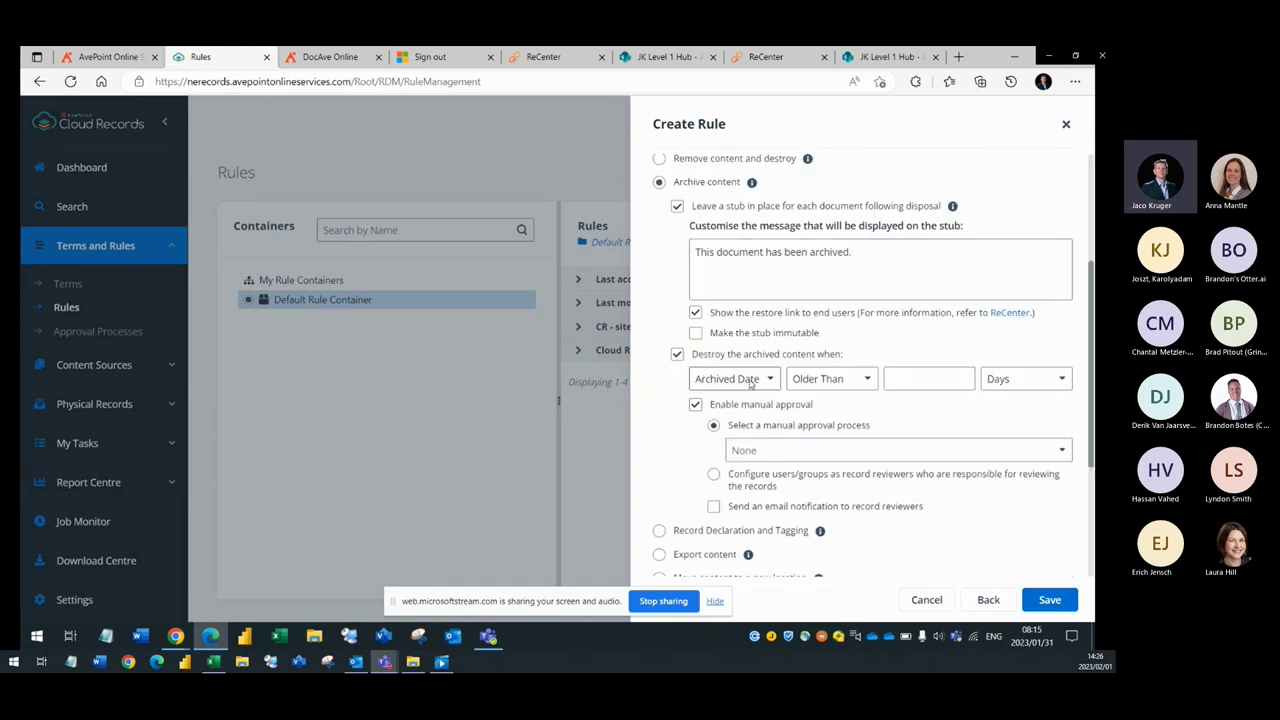
left_click(905, 376)
type("7")
left_click(1033, 379)
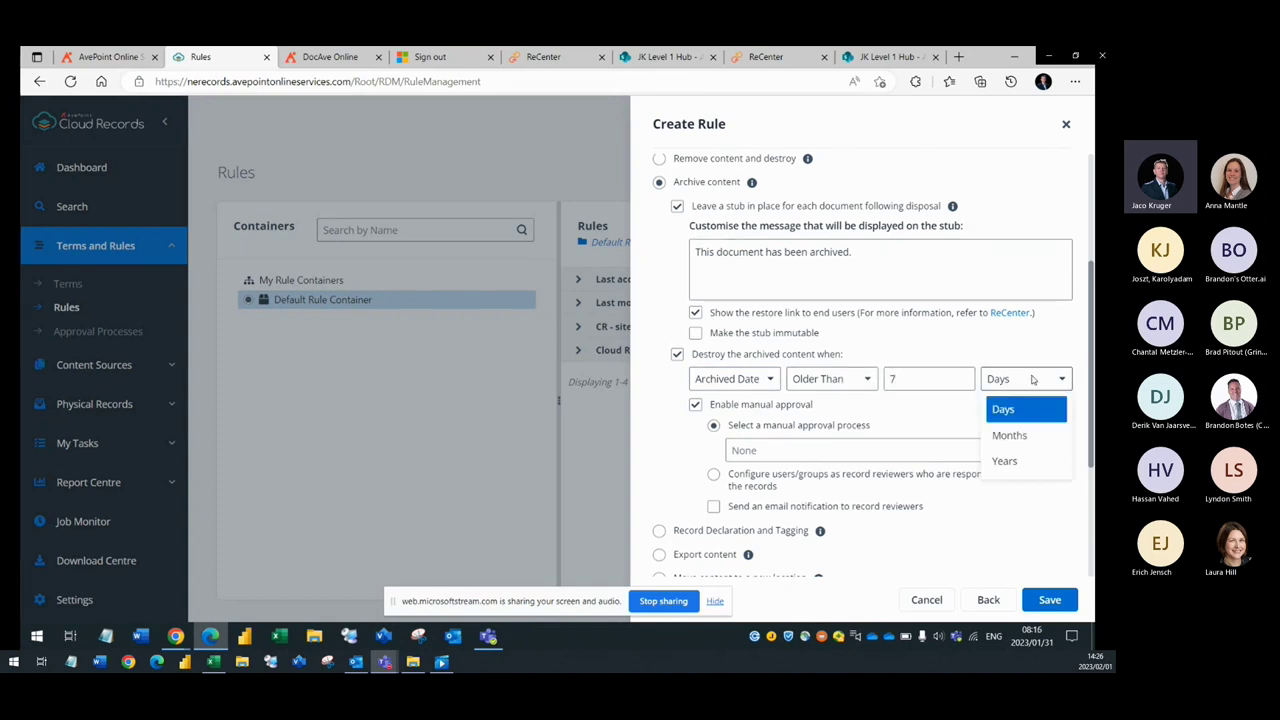
left_click(1004, 461)
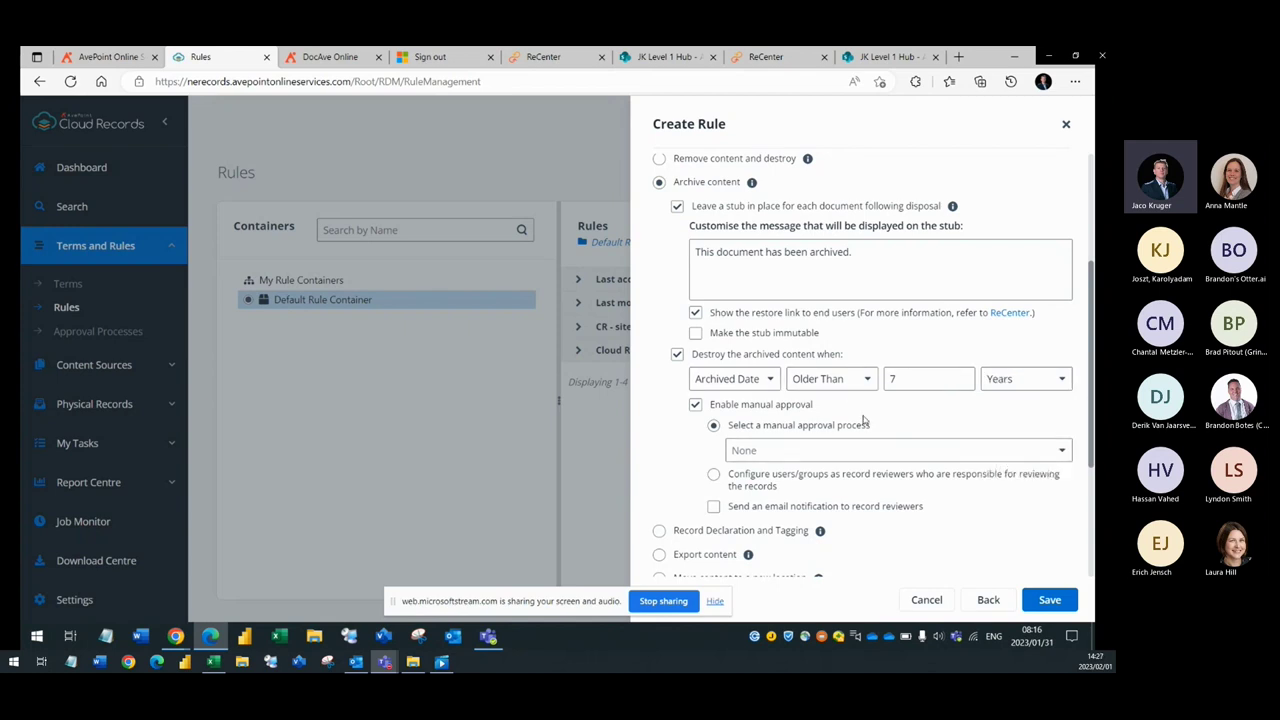
Check the approval process and reviewer notification options for destroying archived content, and turn off its manual approval.
scroll(730, 314, "down", 1)
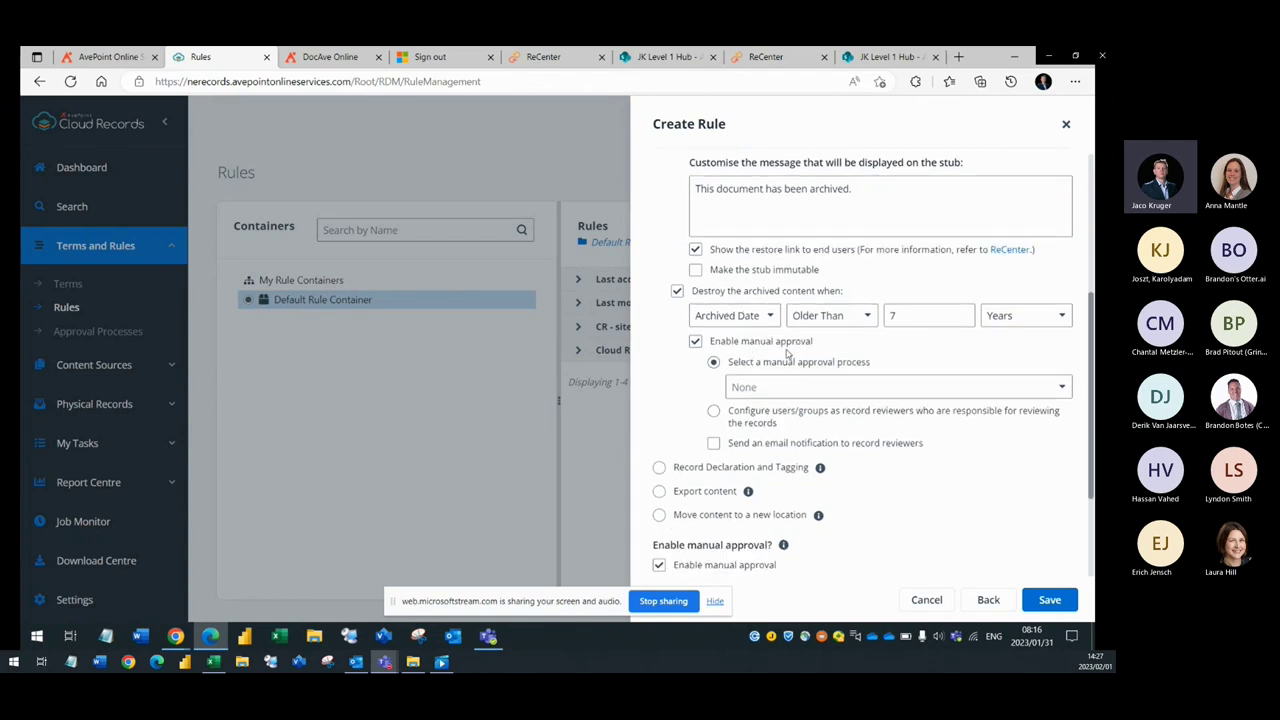
left_click(792, 388)
left_click(792, 388)
left_click(713, 446)
left_click(713, 443)
left_click(695, 342)
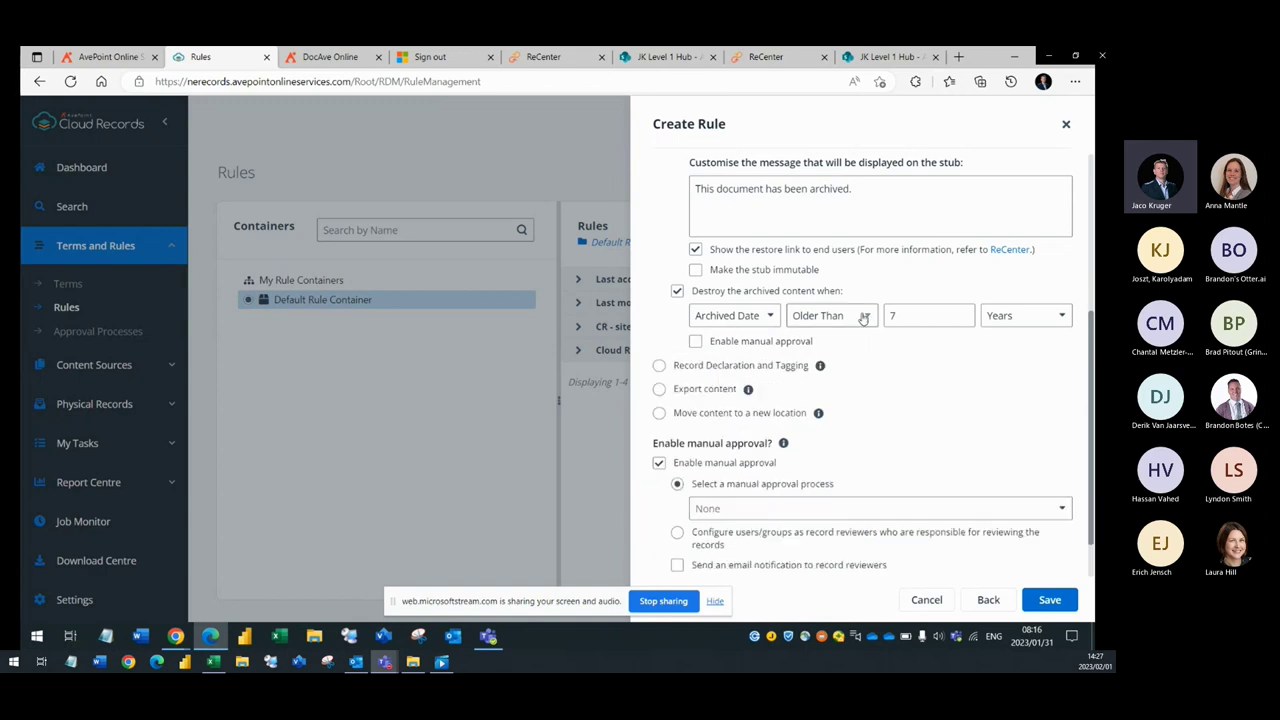
Review the archive settings, and examine the Record Declaration and Tagging options and the Export content formats.
scroll(690, 280, "up", 1)
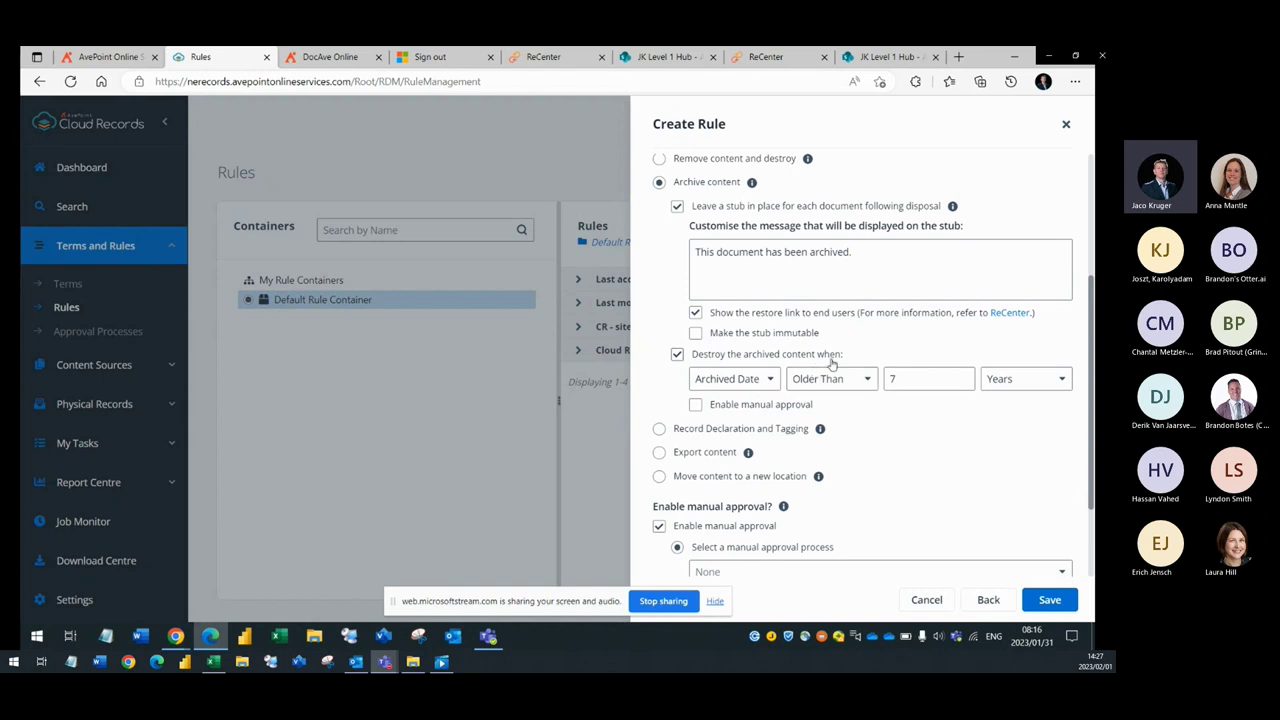
scroll(986, 350, "down", 1)
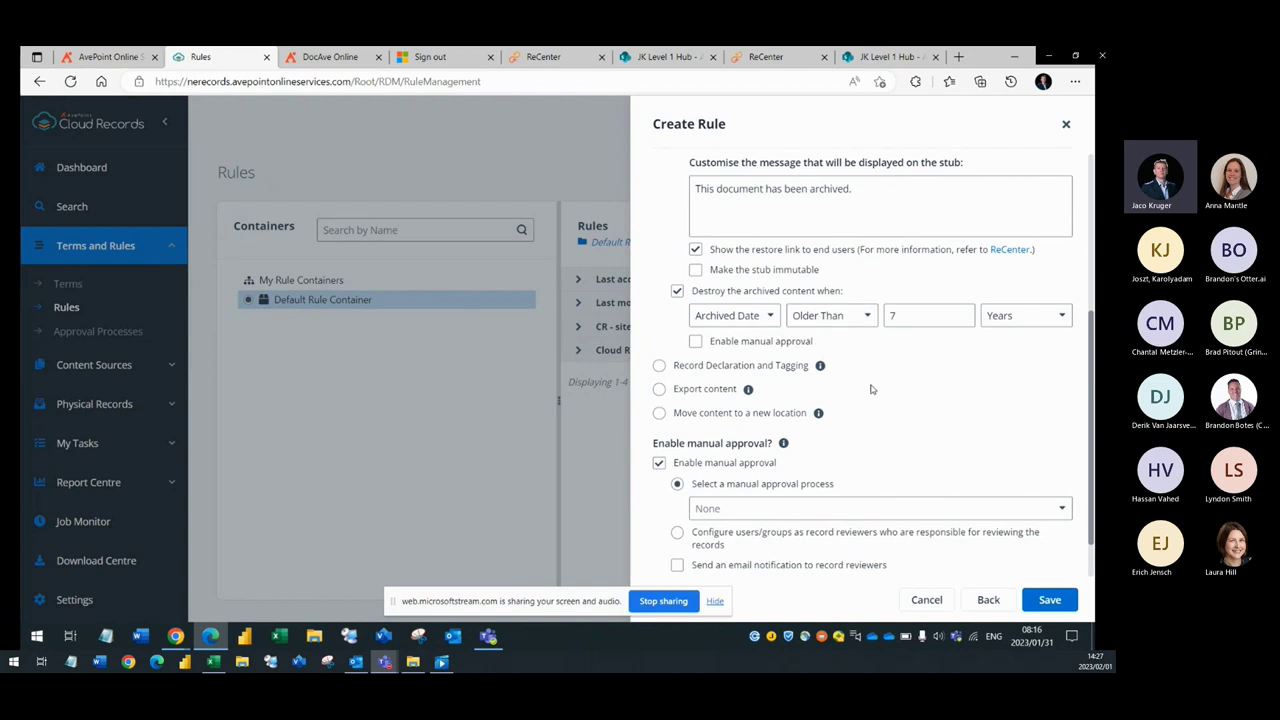
scroll(870, 389, "up", 5)
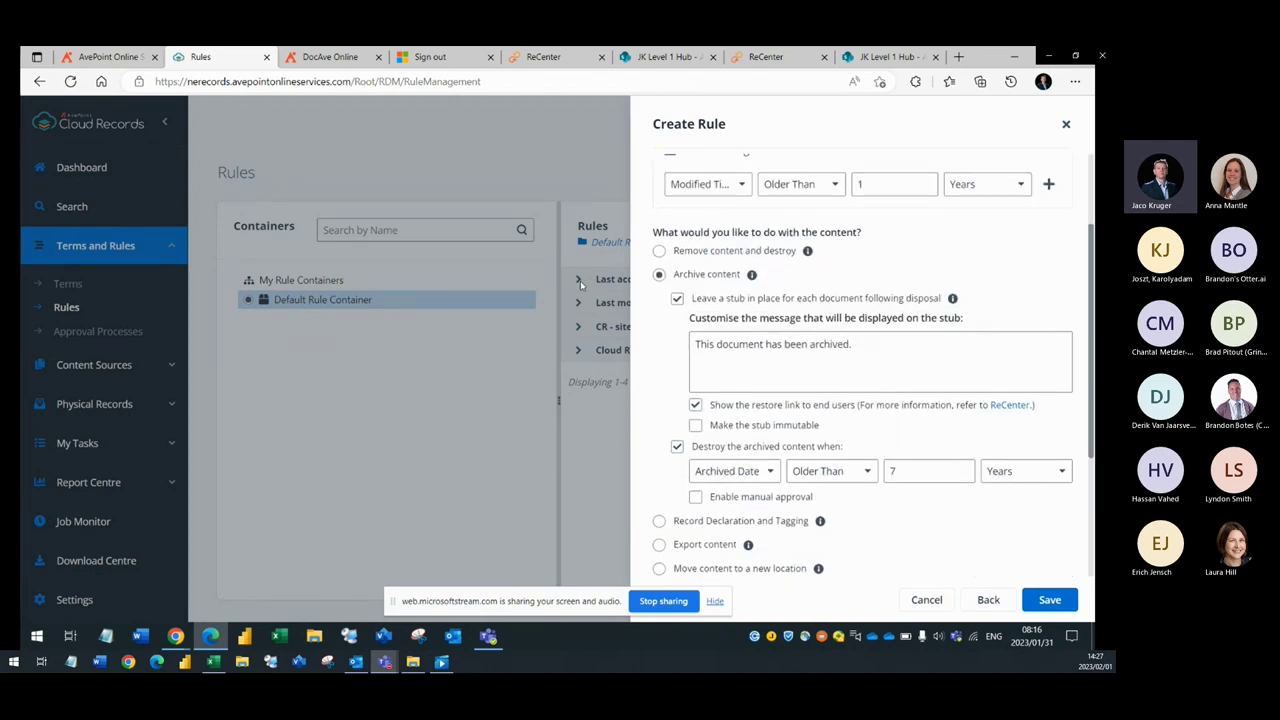
scroll(849, 346, "down", 3)
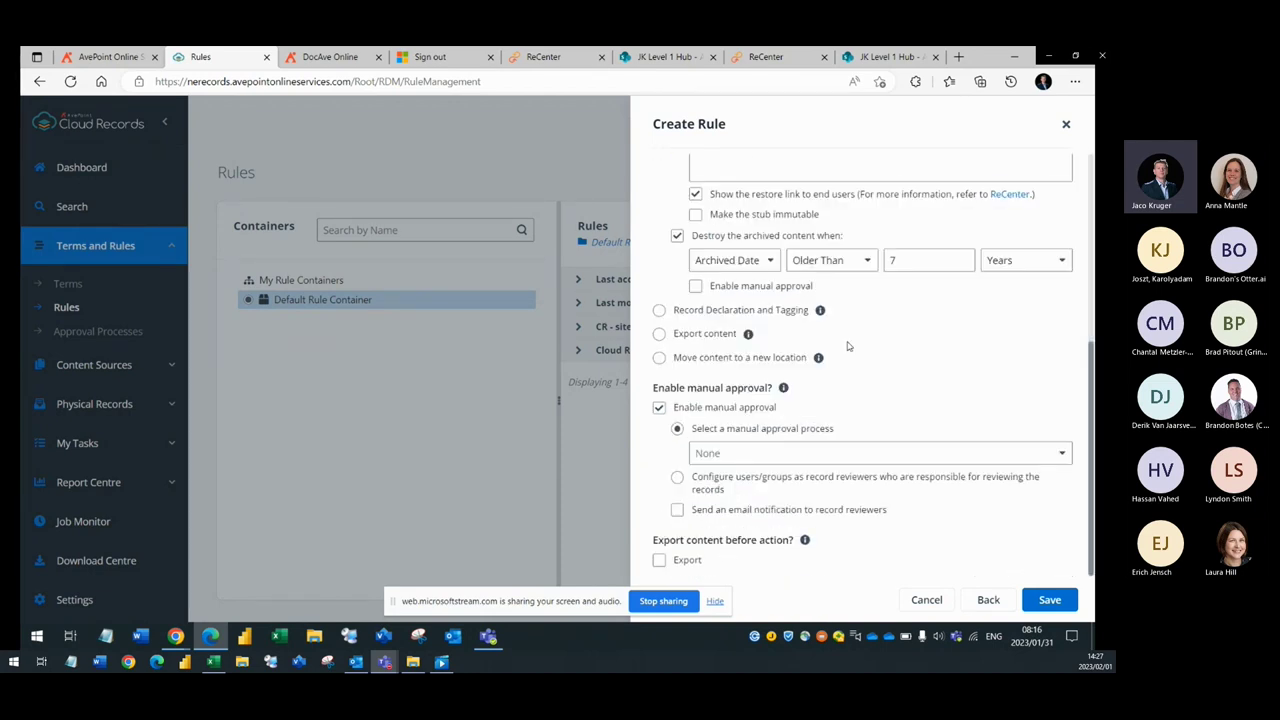
left_click(659, 310)
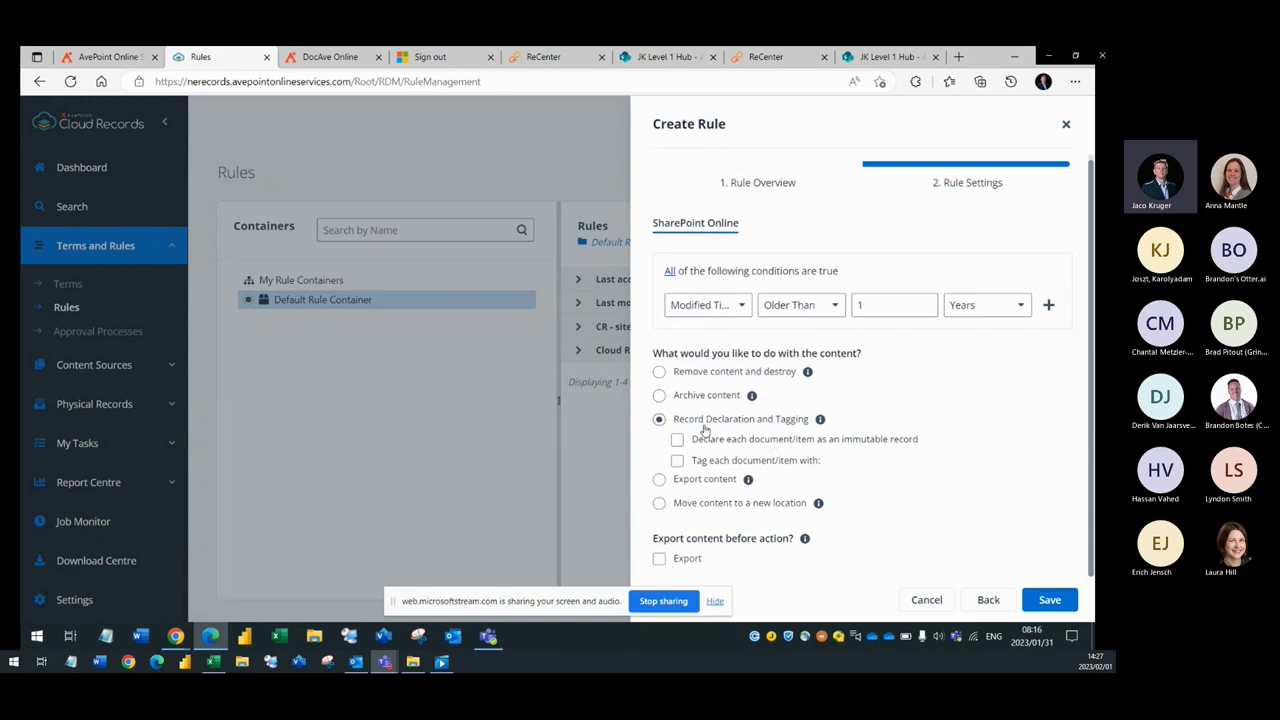
left_click(661, 480)
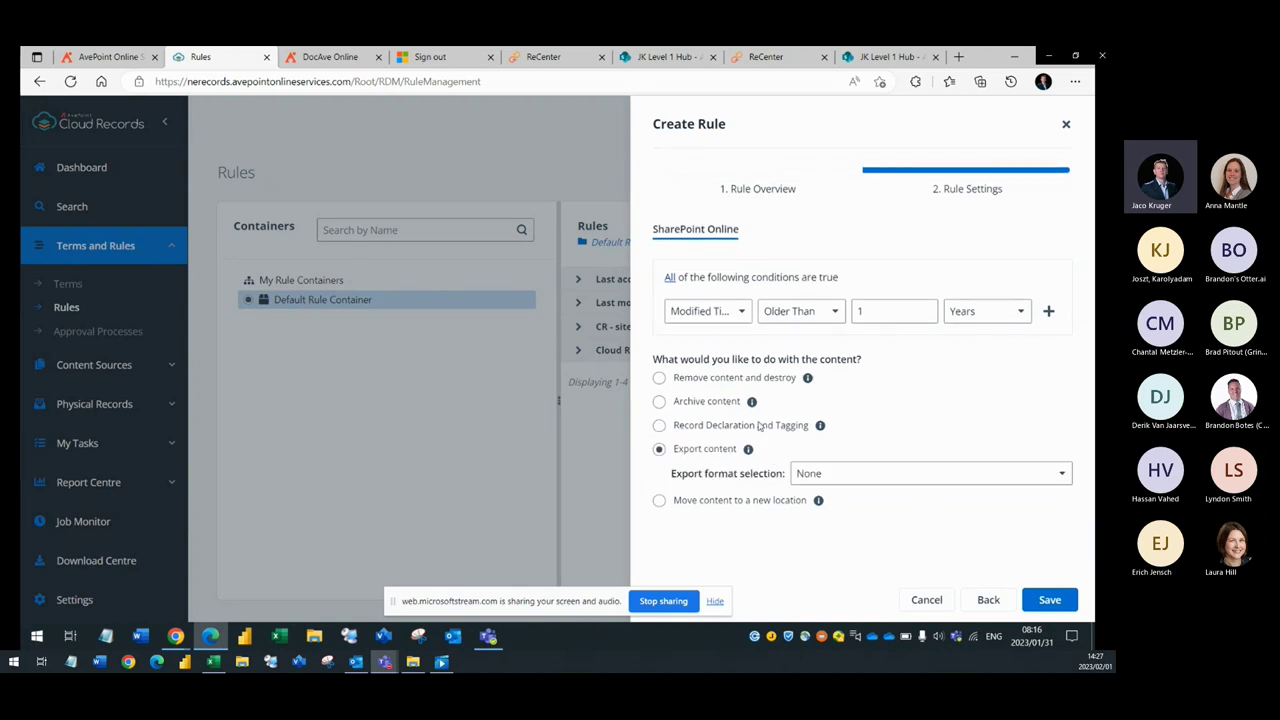
left_click(857, 482)
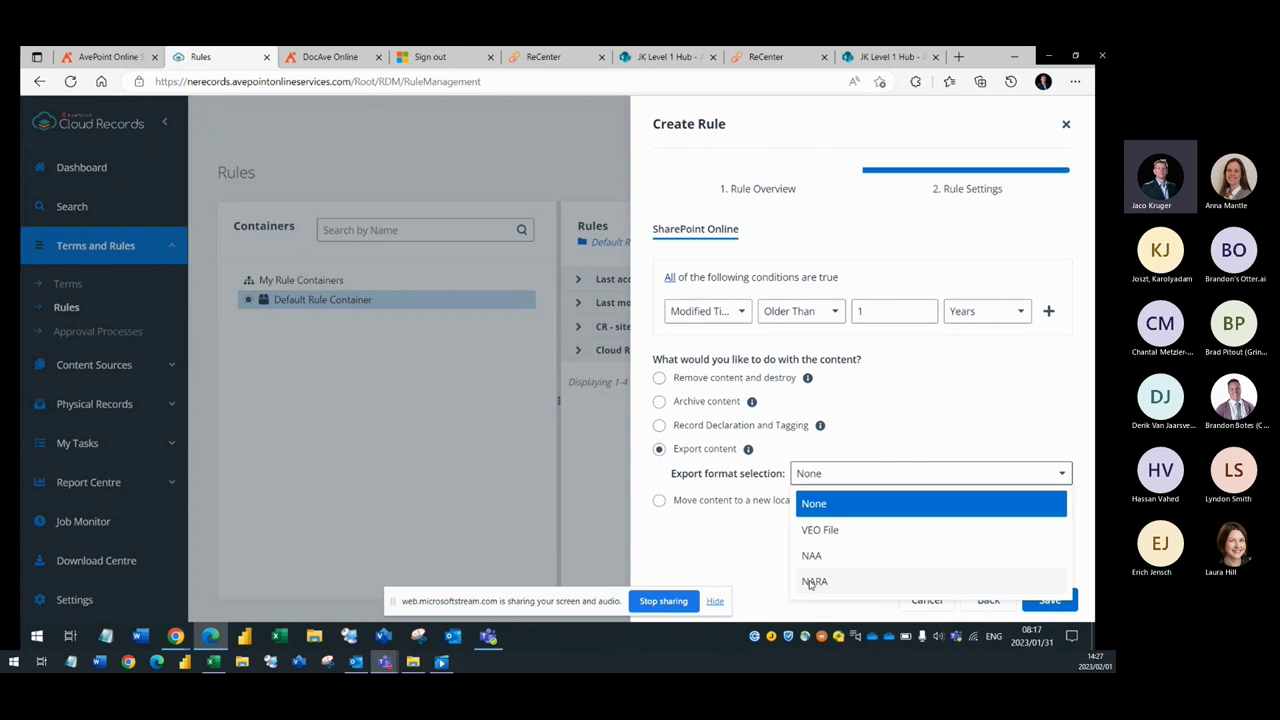
left_click(690, 567)
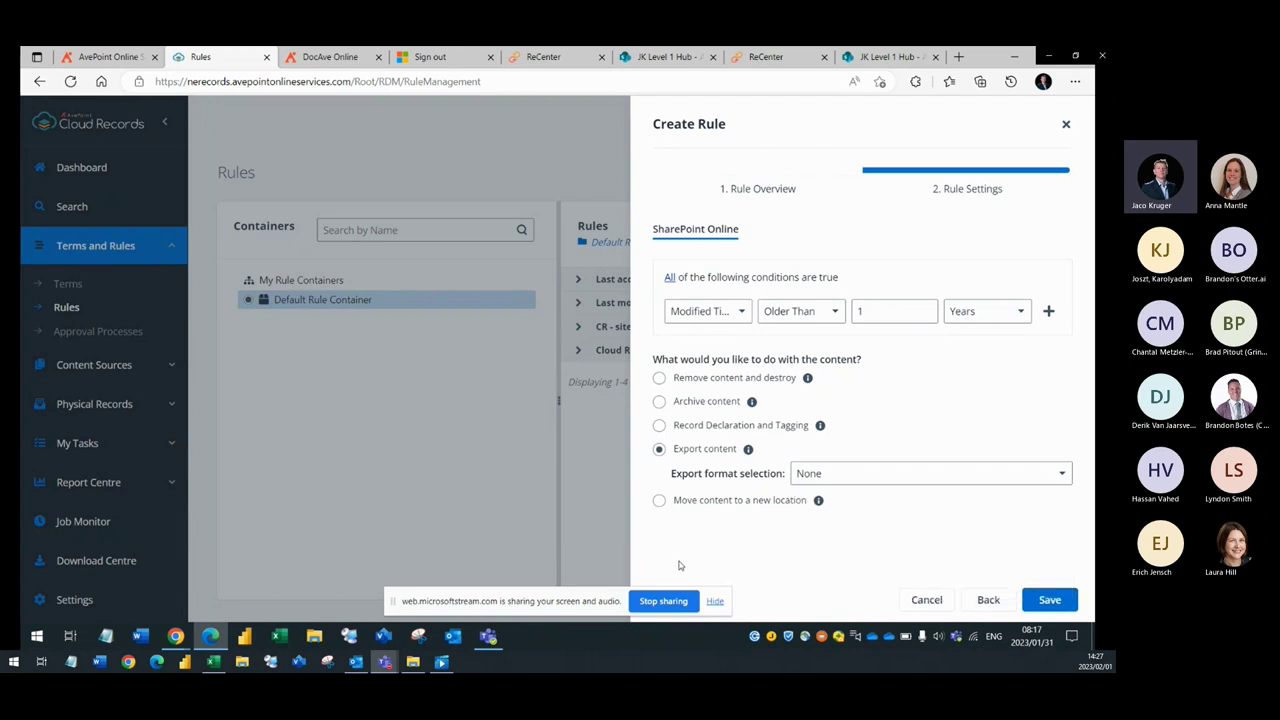
Examine the destination, name-conflict and classification options for moving content to a new location, and cancel creating the rule.
left_click(659, 500)
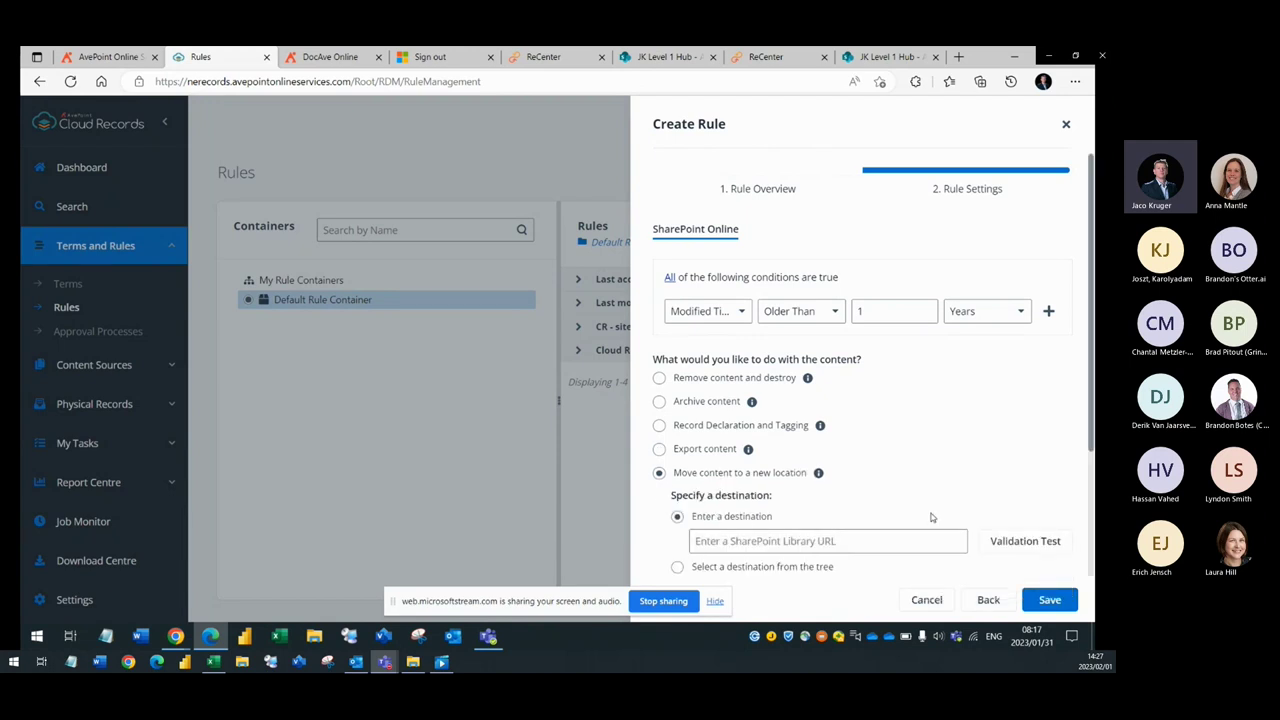
scroll(931, 517, "down", 2)
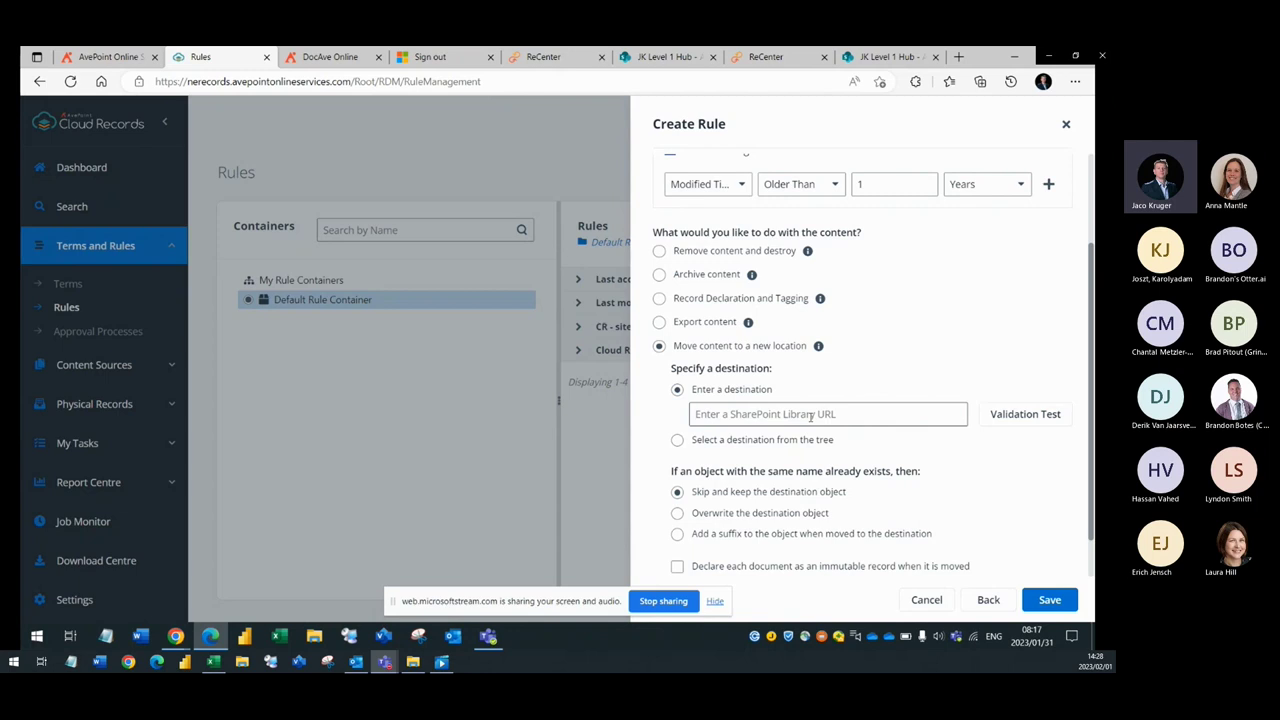
scroll(810, 416, "down", 1)
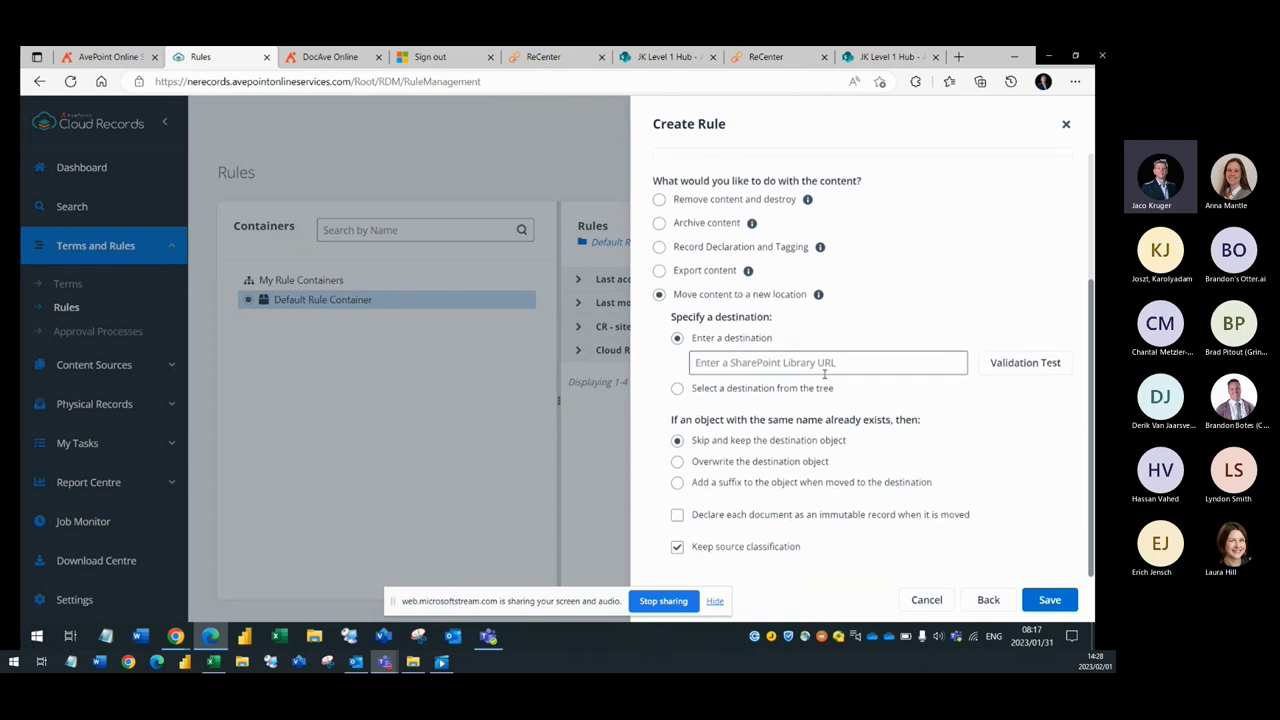
scroll(824, 374, "up", 1)
scroll(824, 374, "up", 3)
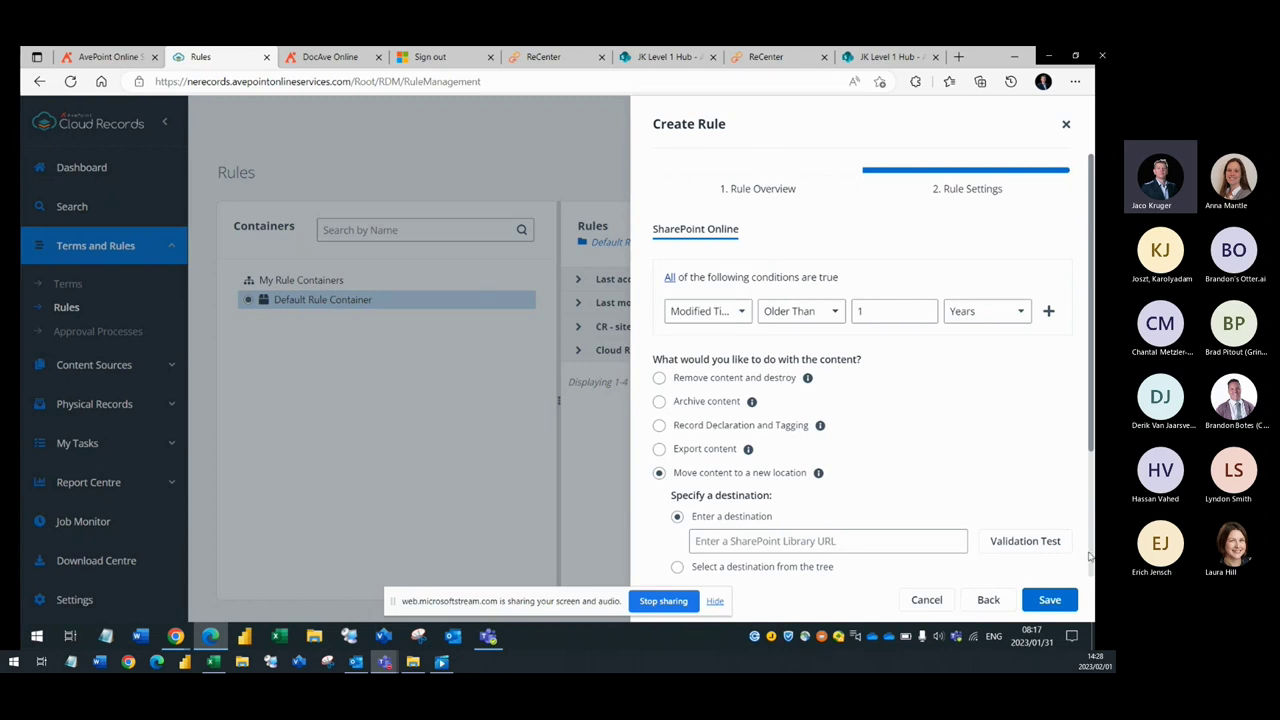
left_click(924, 601)
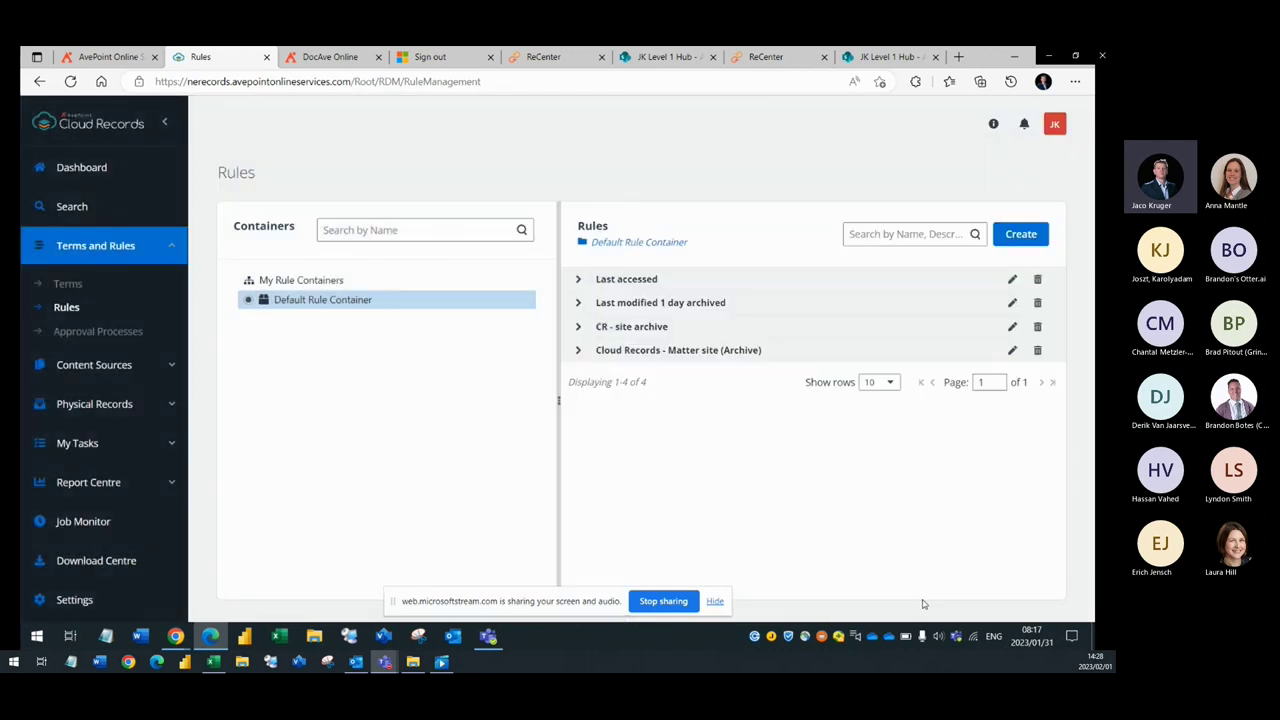
Try to delete the archived stub 1st Accrual park.docx.url from the JK Level 1 Hub's Archived folder in SharePoint, and clear its selection.
left_click(665, 57)
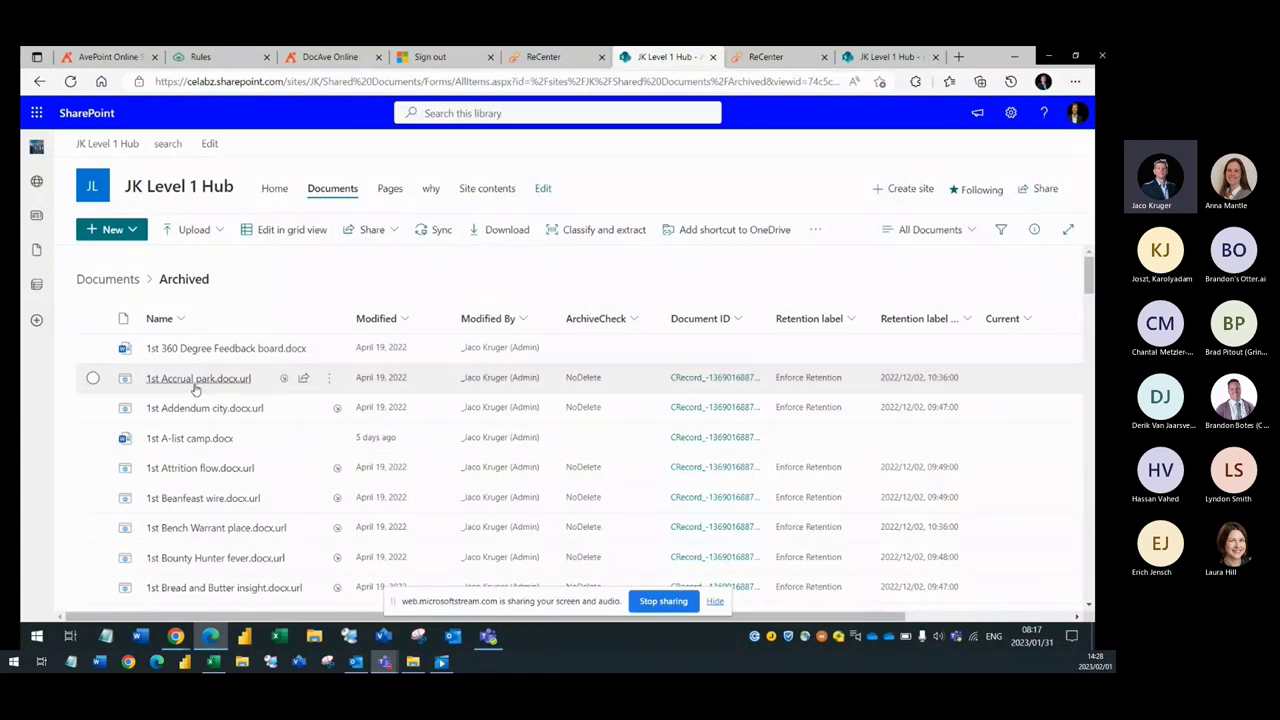
mouse_move(249, 386)
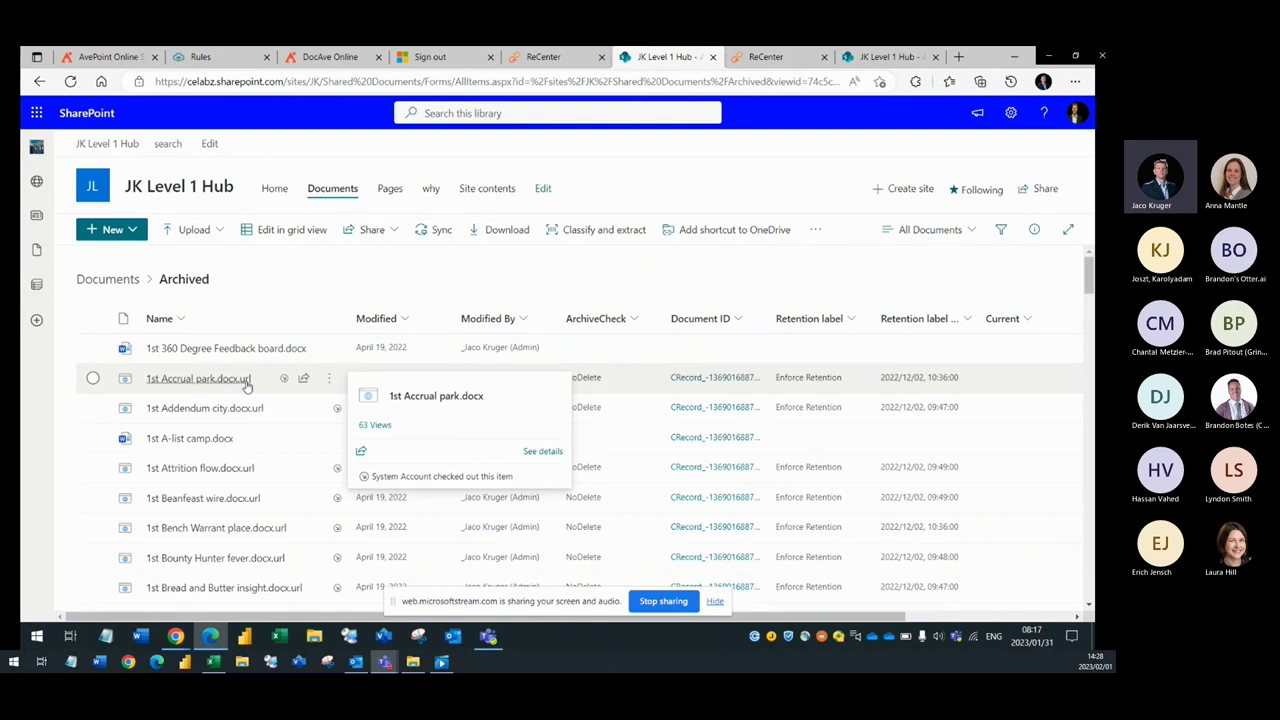
left_click(92, 378)
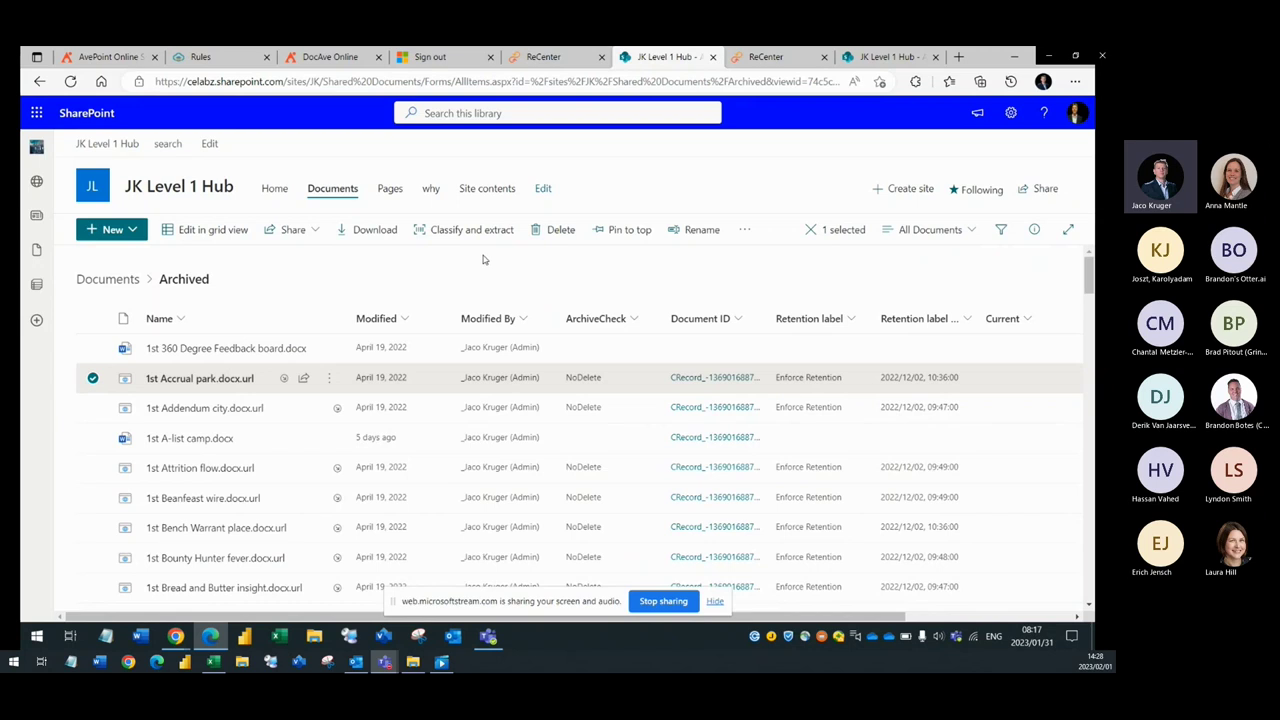
left_click(555, 229)
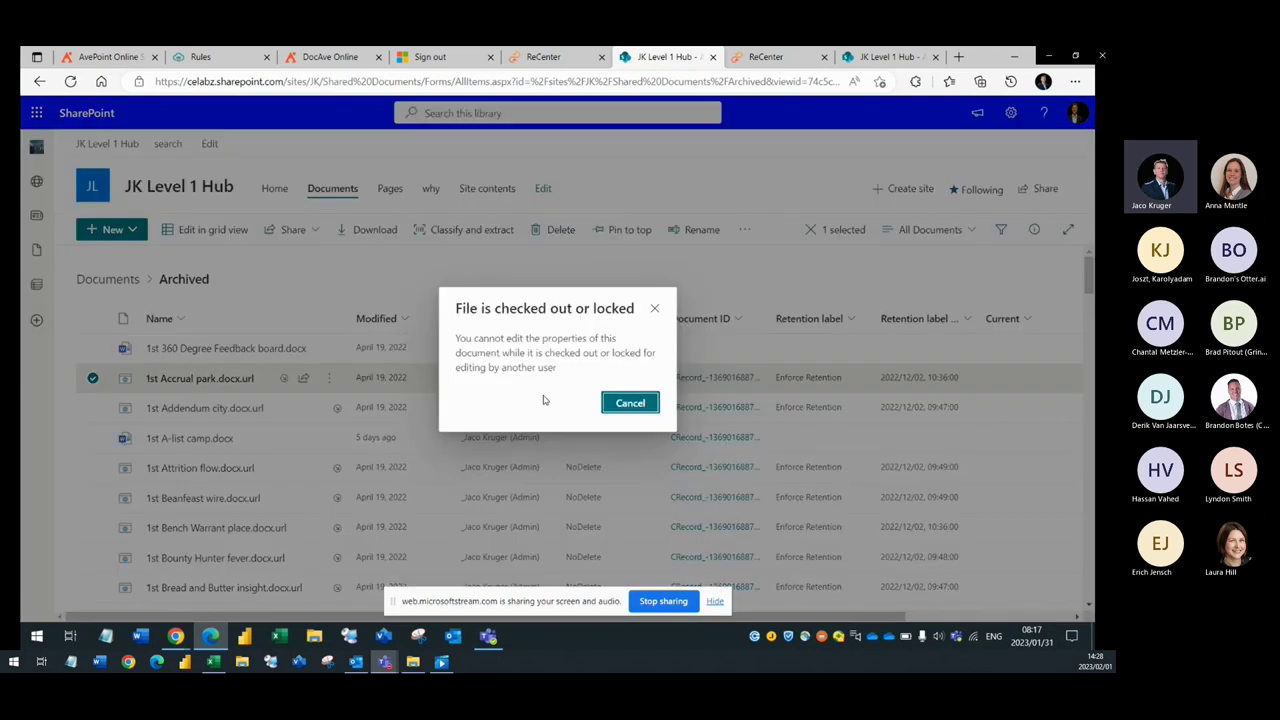
left_click(630, 405)
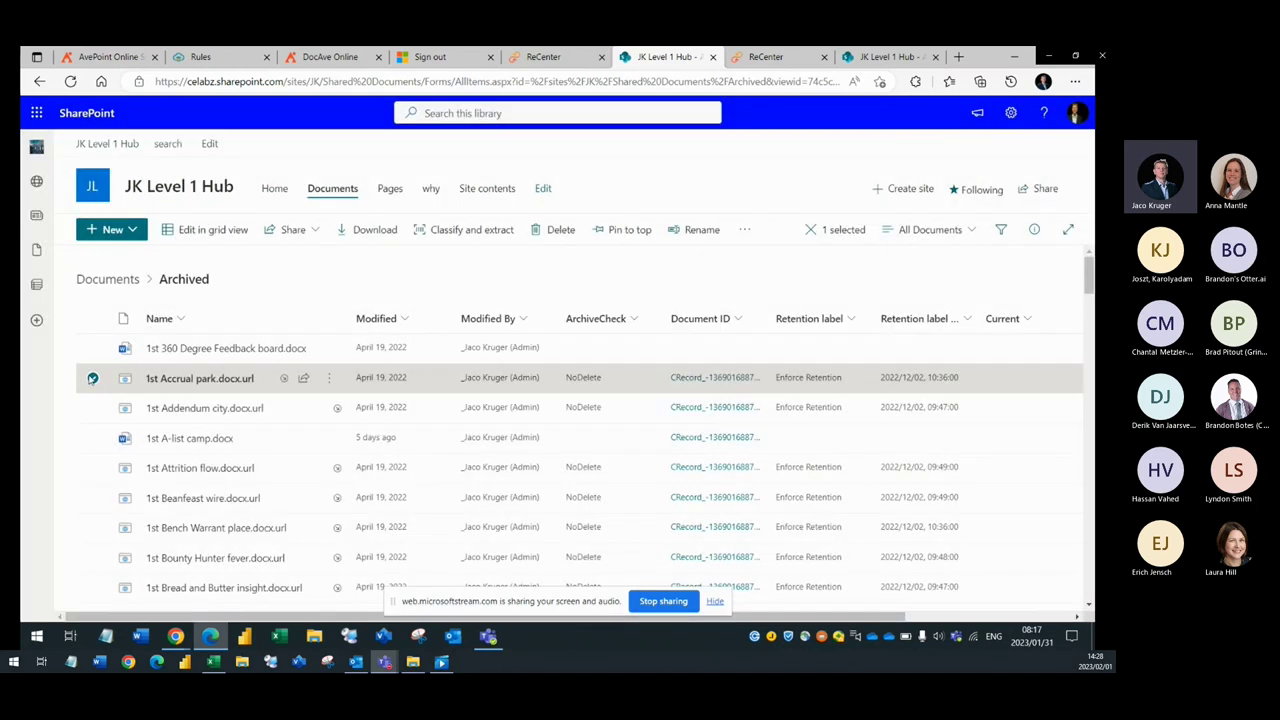
left_click(92, 378)
Open the 1st Accrual park.docx.url stub and restore the document to its original location.
mouse_move(189, 385)
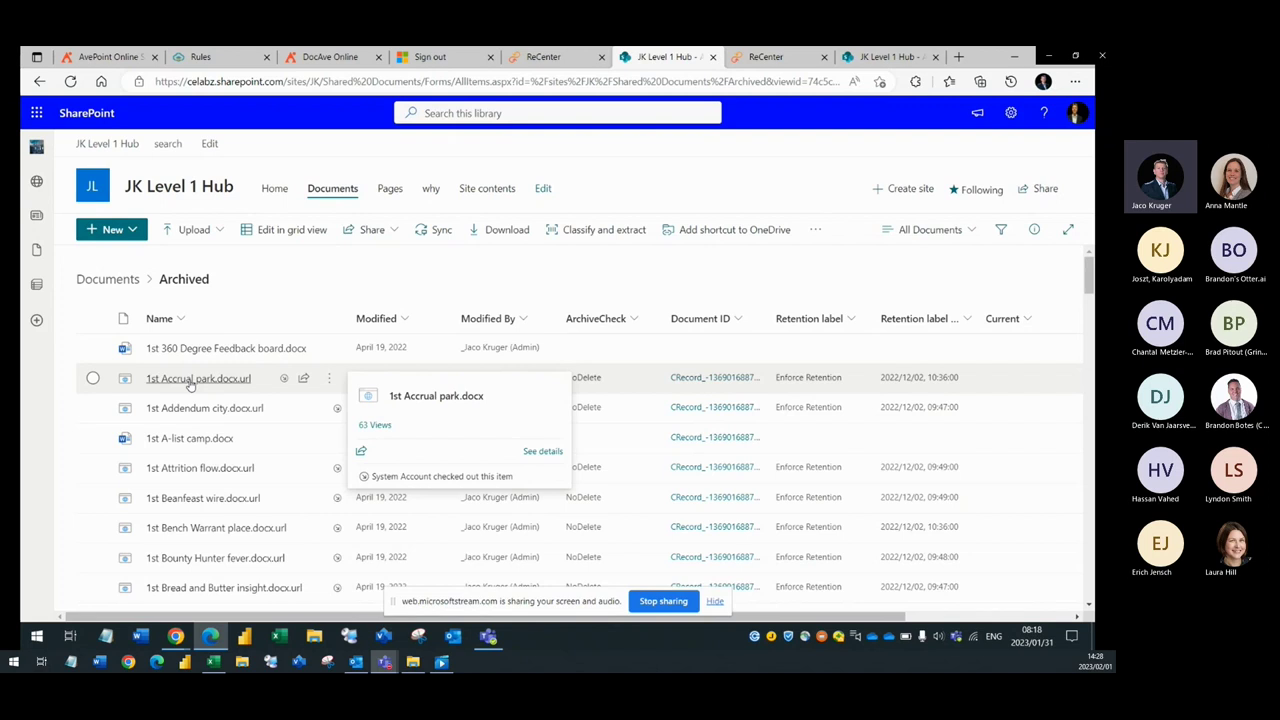
left_click(190, 380)
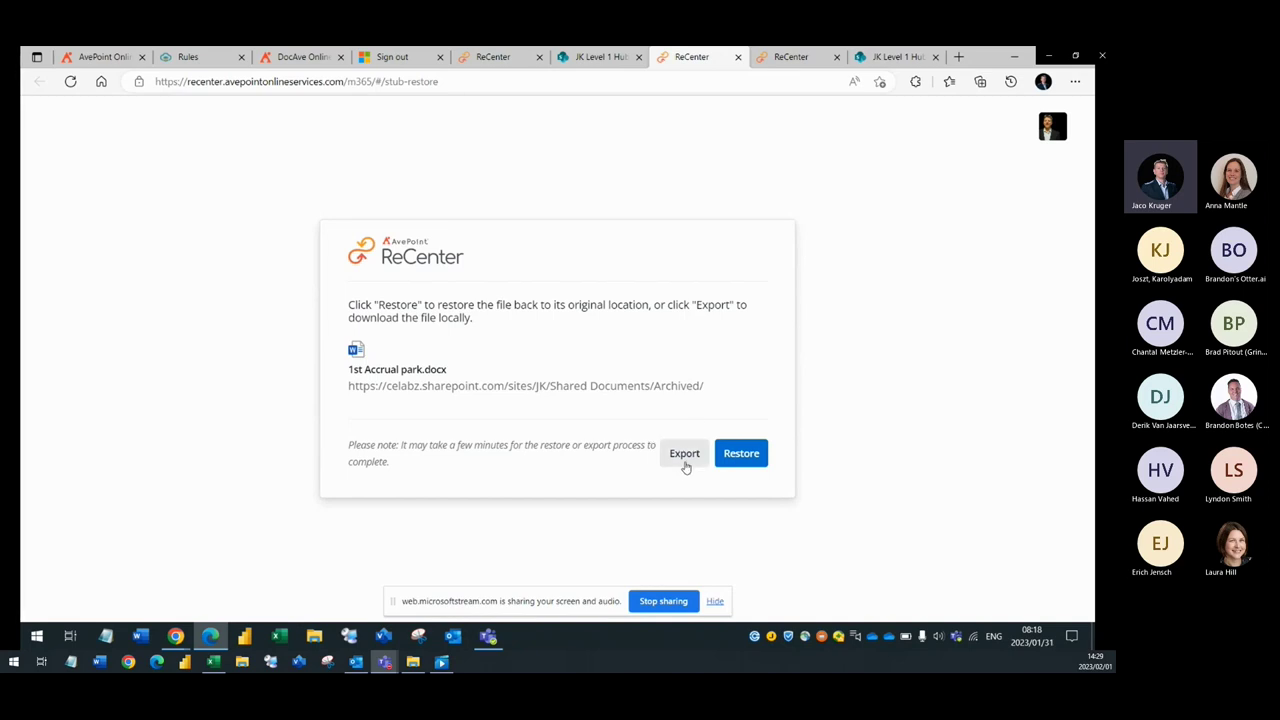
left_click(757, 456)
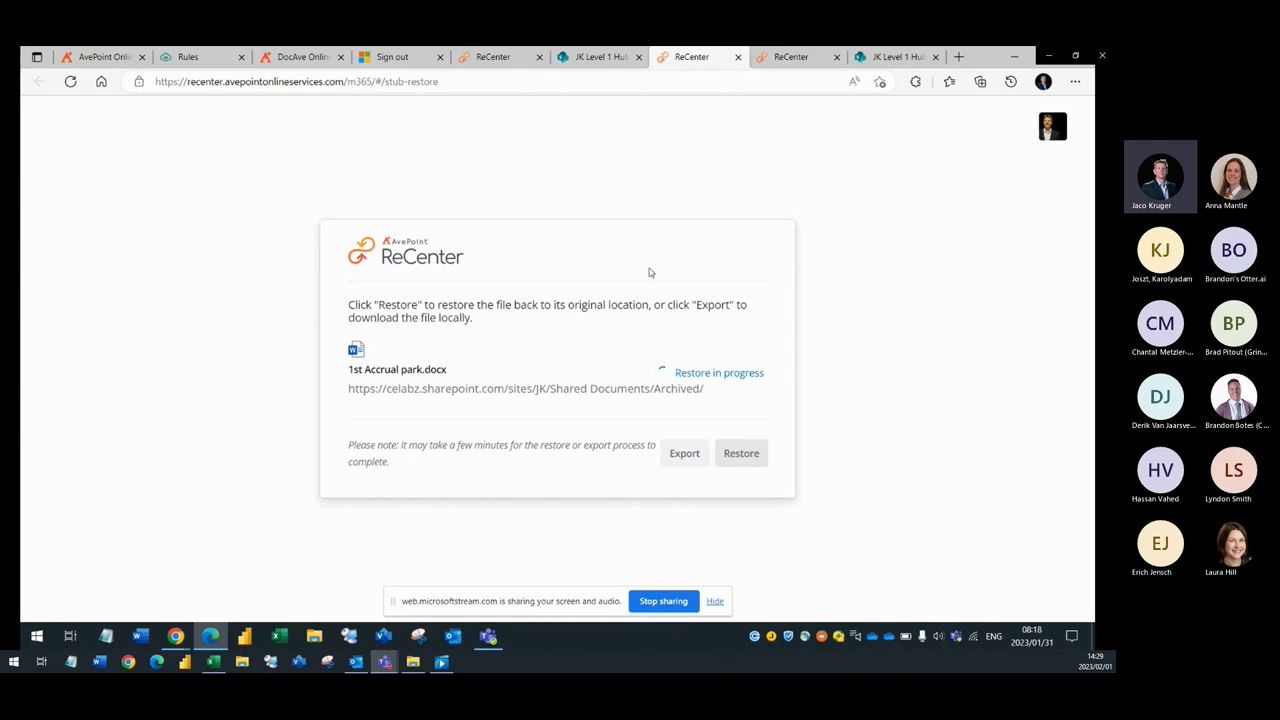
Go to the location of the restored 1st 360 Degree Feedback board.docx and inspect it in the Archived folder.
left_click(785, 57)
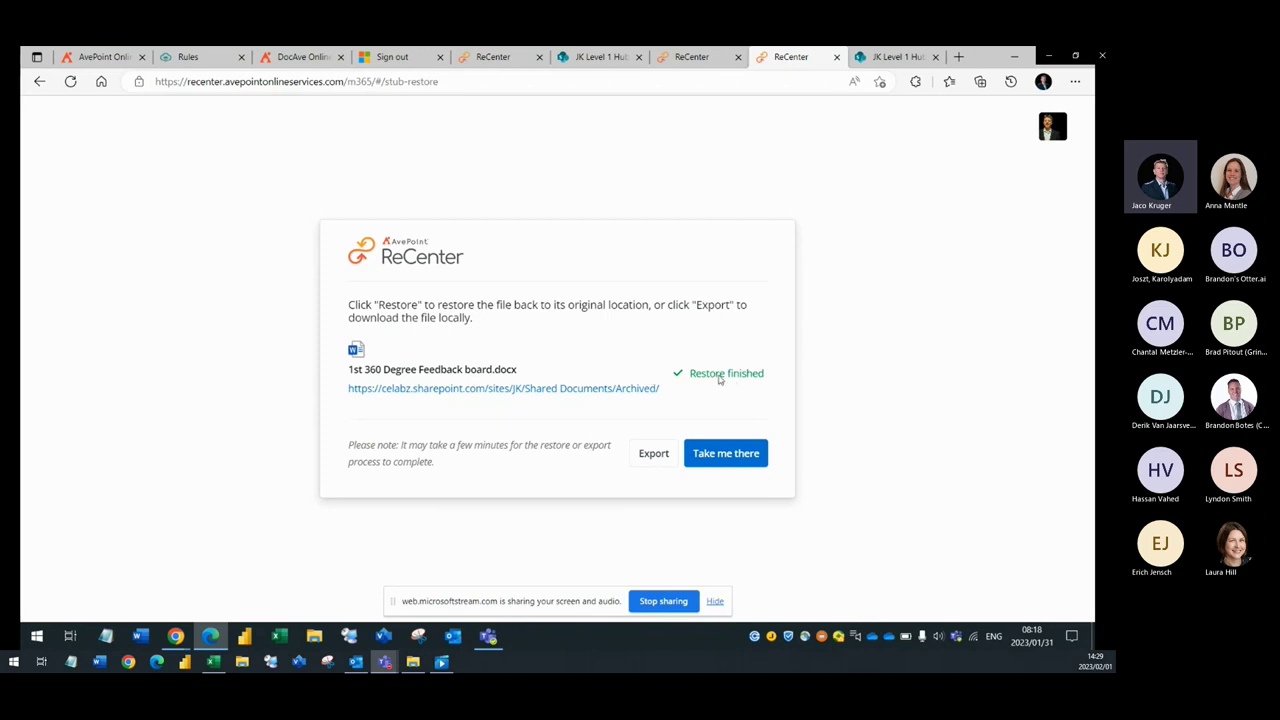
left_click(739, 456)
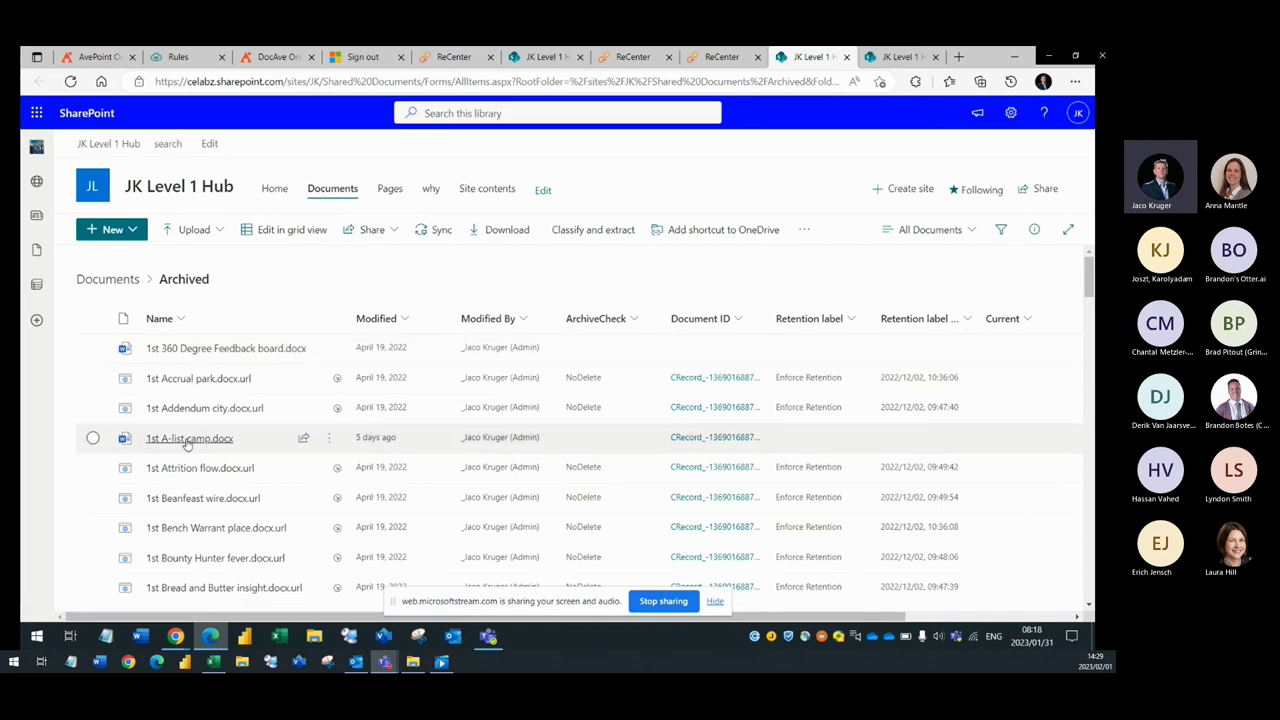
mouse_move(186, 443)
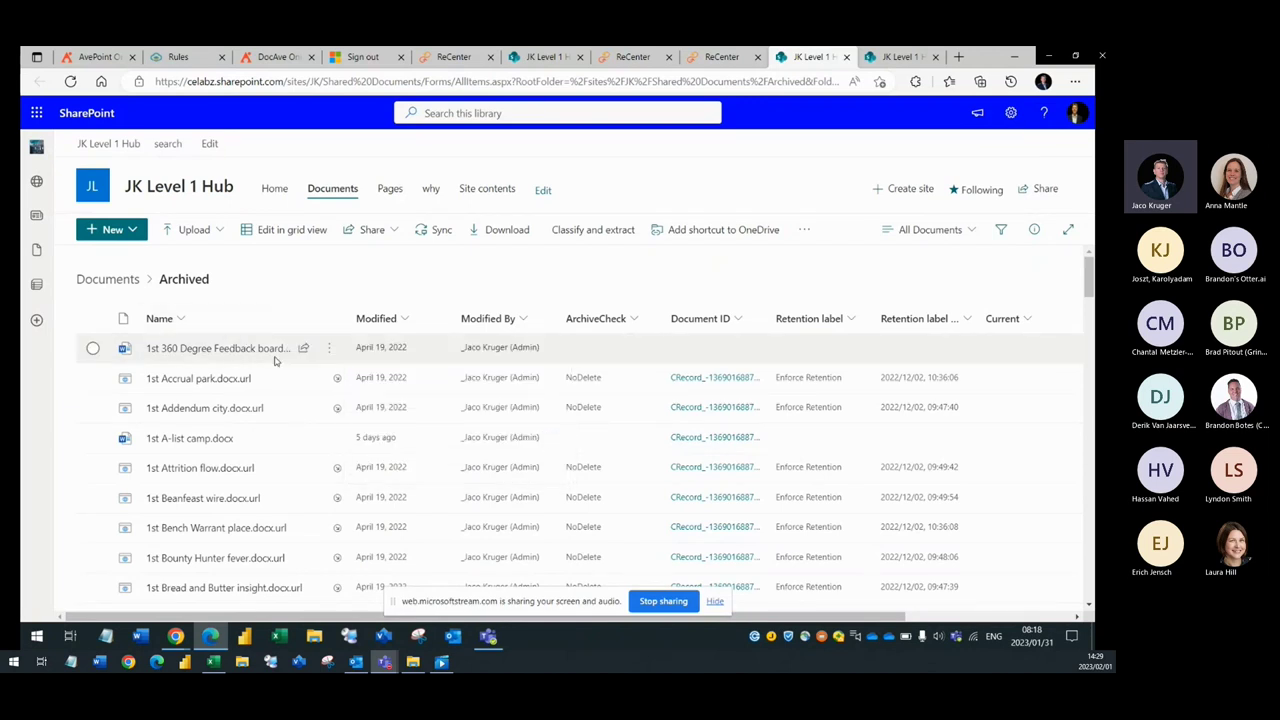
mouse_move(262, 357)
In ReCenter's SharePoint Online data recovery, search the celabz SharePoint site's documents and show the archived data.
left_click(458, 57)
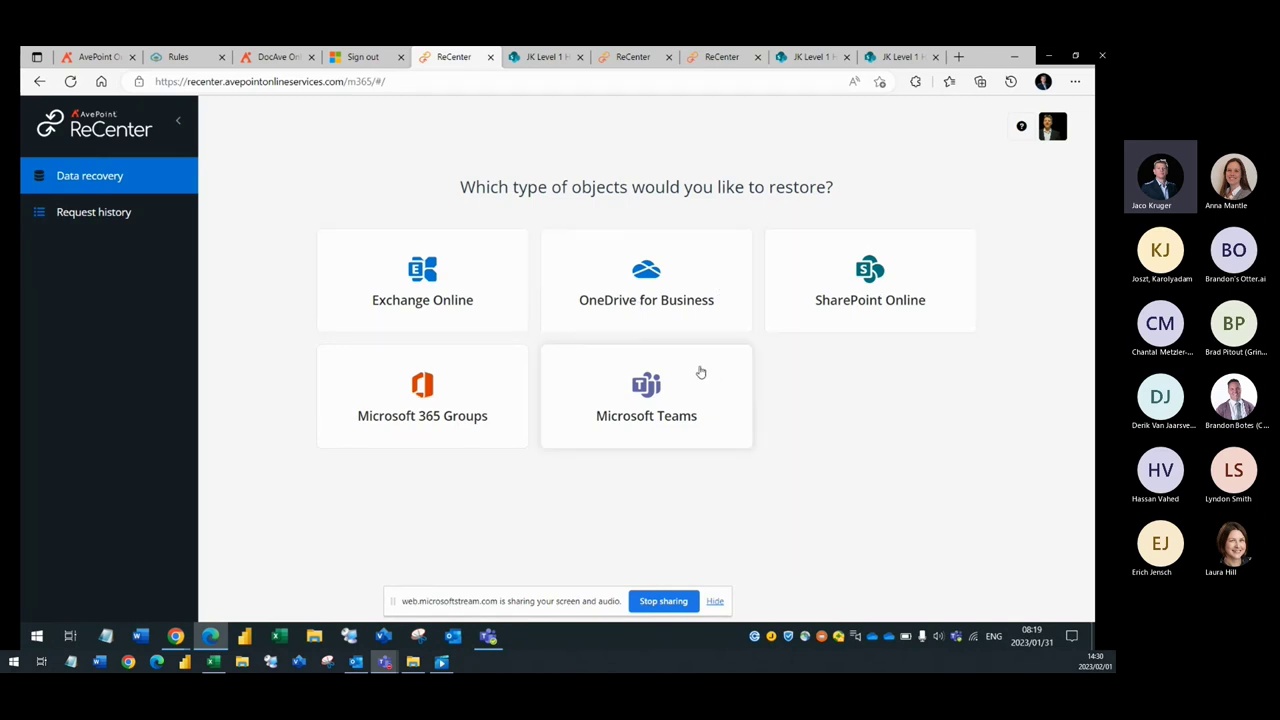
left_click(827, 294)
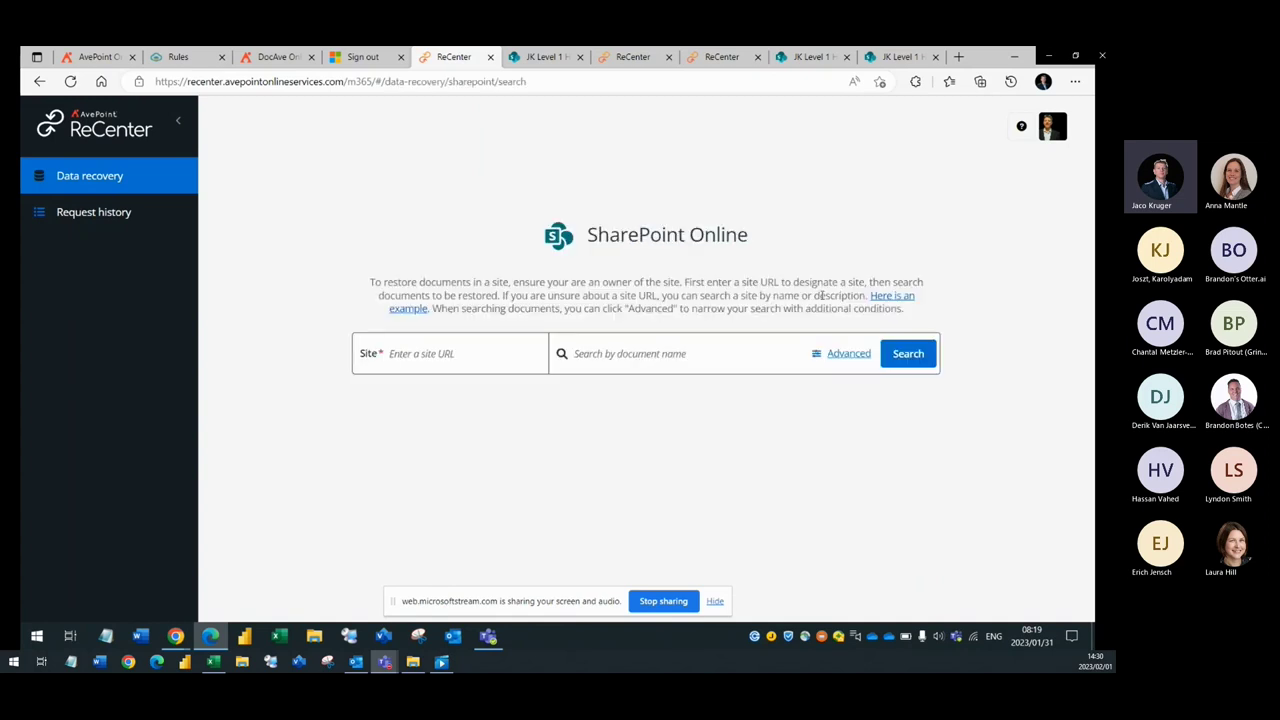
left_click(515, 403)
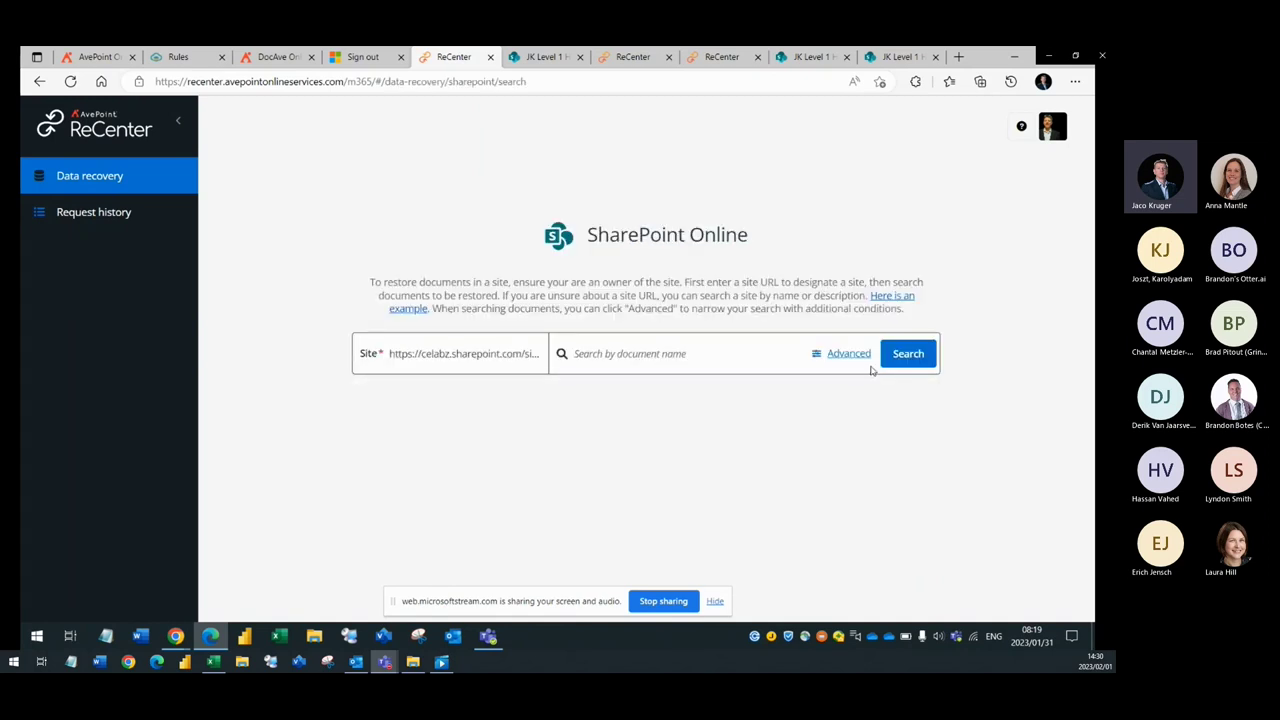
left_click(889, 362)
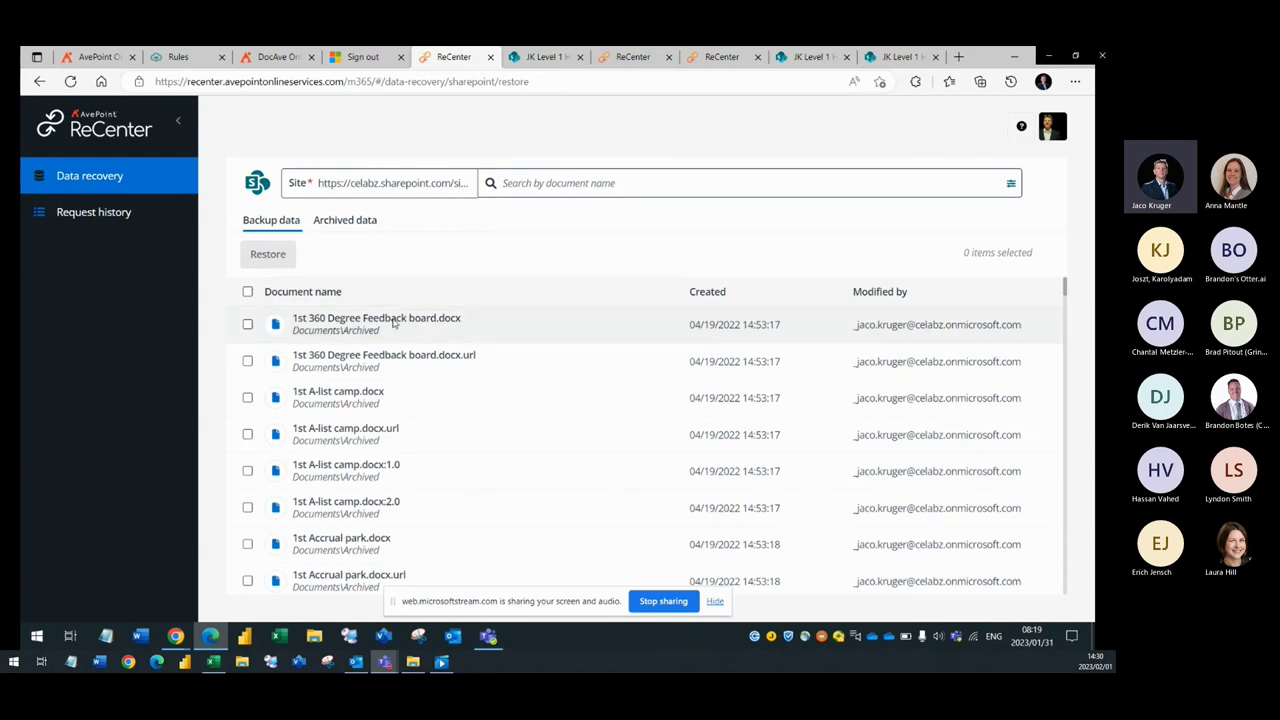
left_click(331, 226)
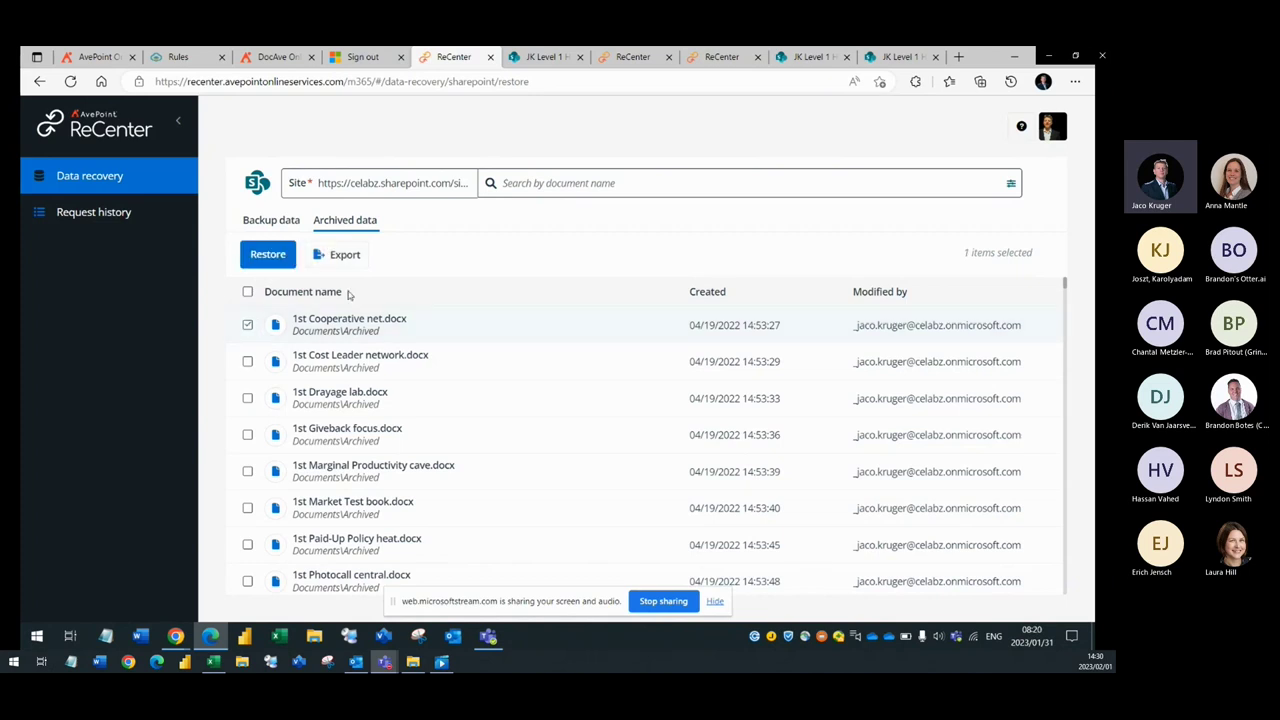
Restore the seven archived documents from 1st Cooperative net.docx through 1st Paid-Up Policy heat.docx.
left_click(271, 255)
left_click(247, 325)
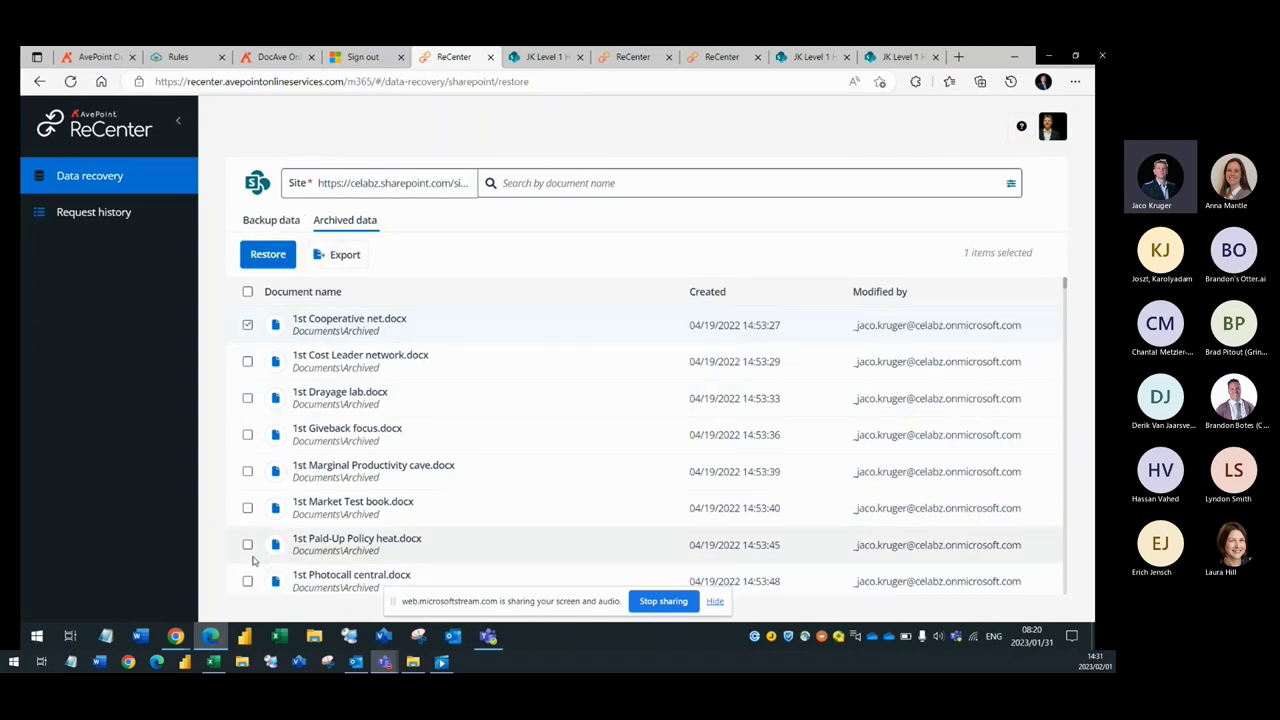
left_click(248, 545, "shift")
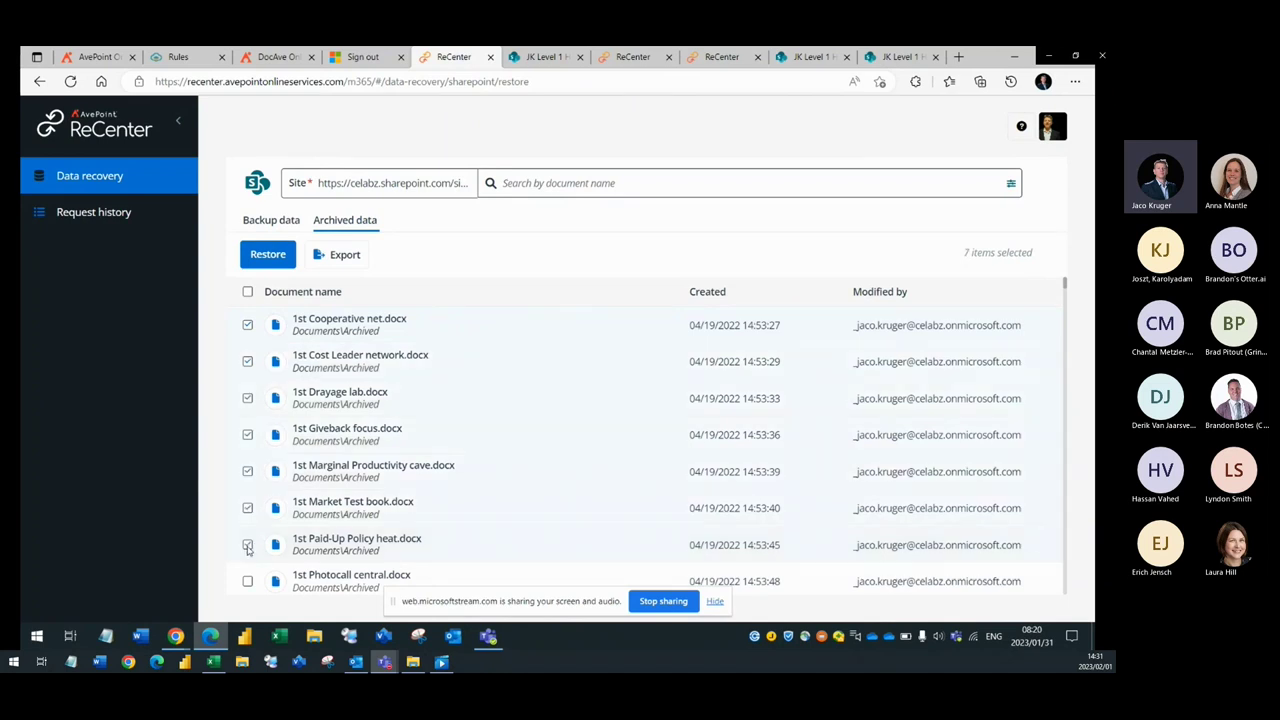
left_click(268, 255)
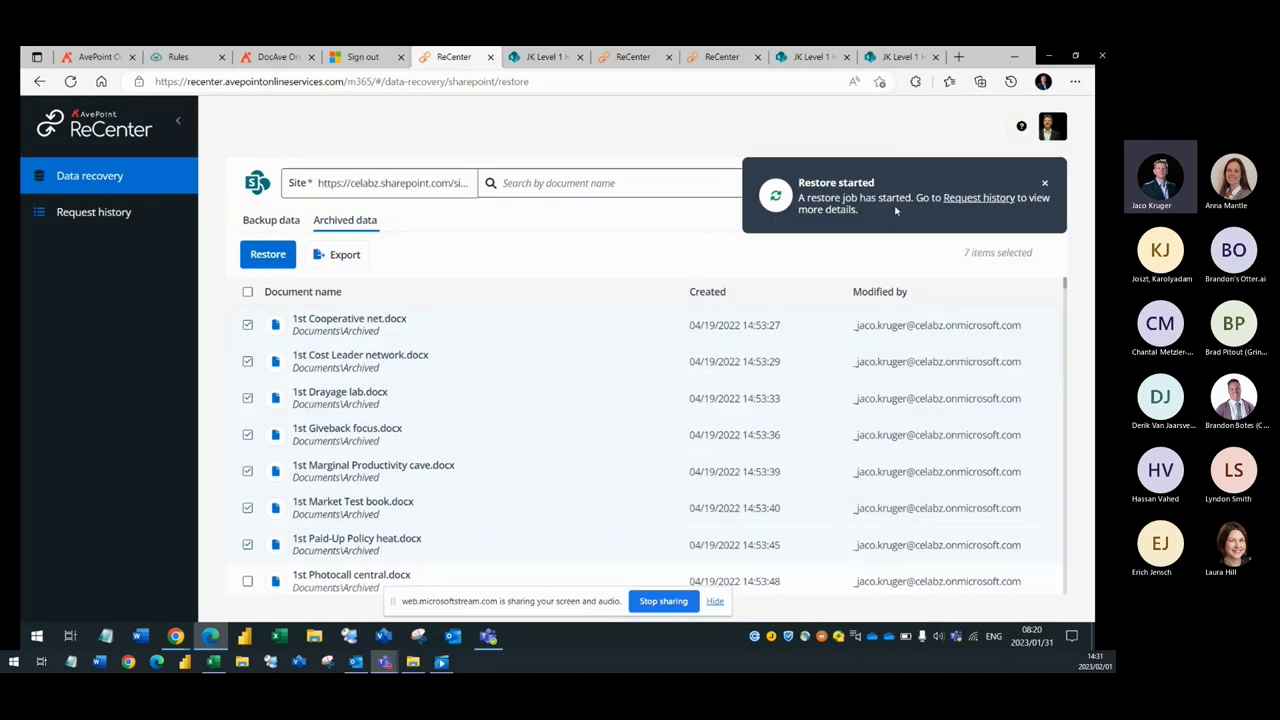
Select versions 1.0 and 2.0 of 1st A-list camp.docx in the backup data.
left_click(276, 220)
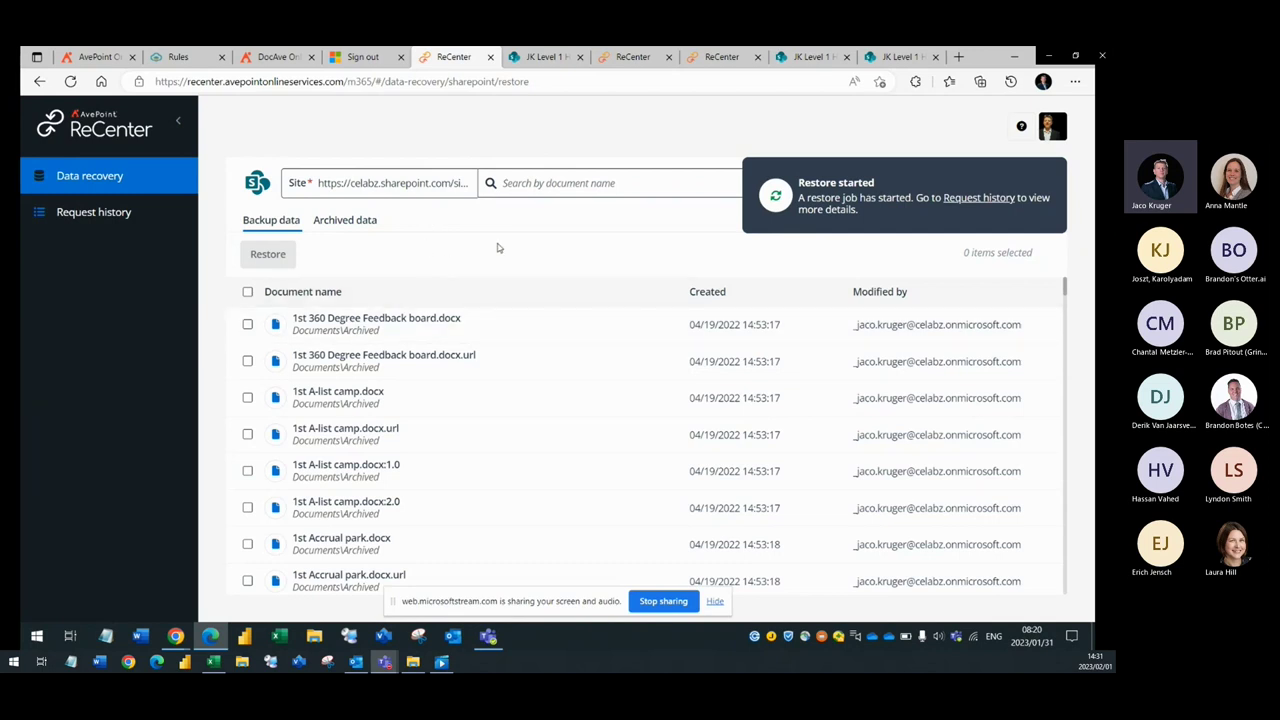
scroll(454, 286, "down", 1)
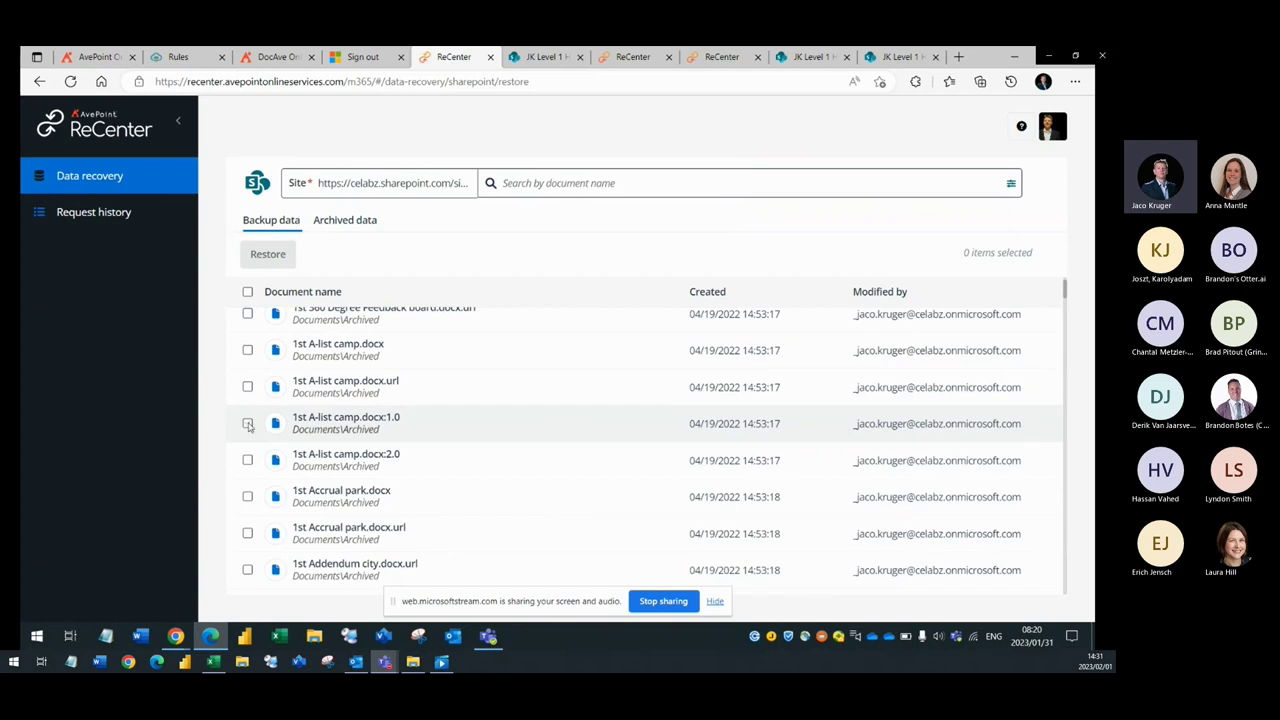
left_click(247, 423)
left_click(247, 460)
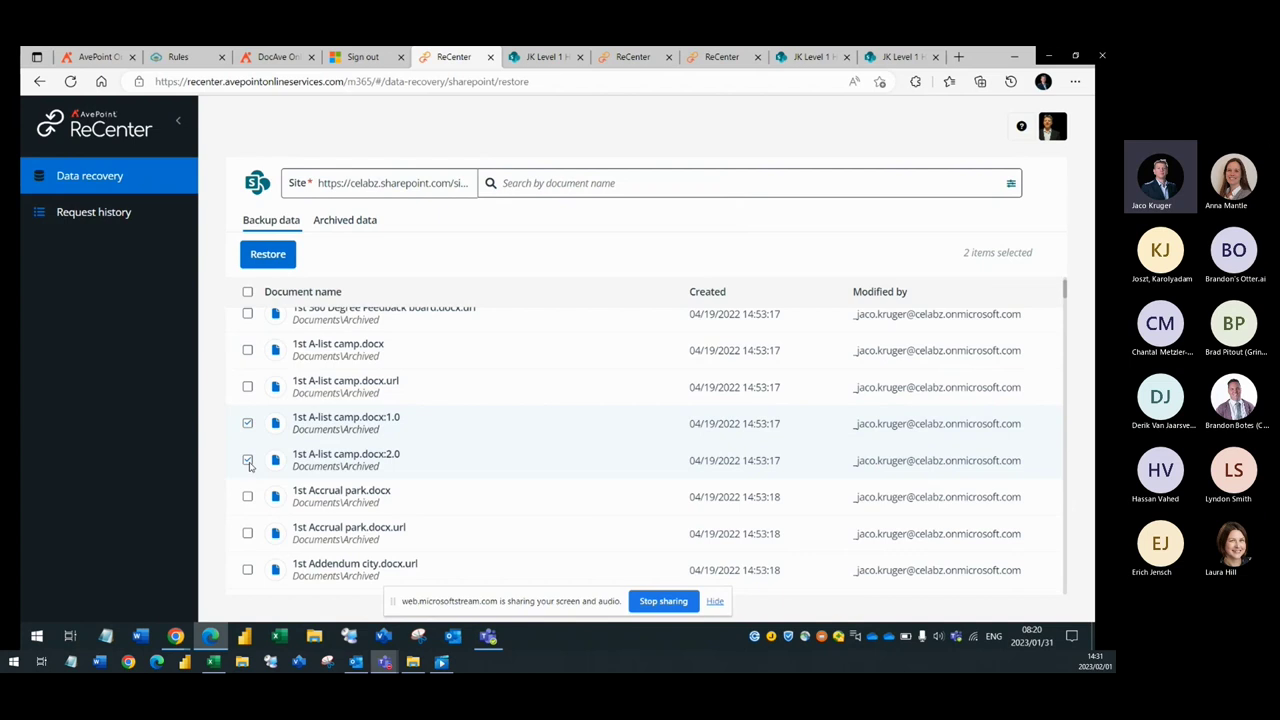
Switch to Cloud Records and review its general settings for session timeout, time zone and date and time formats.
left_click(175, 57)
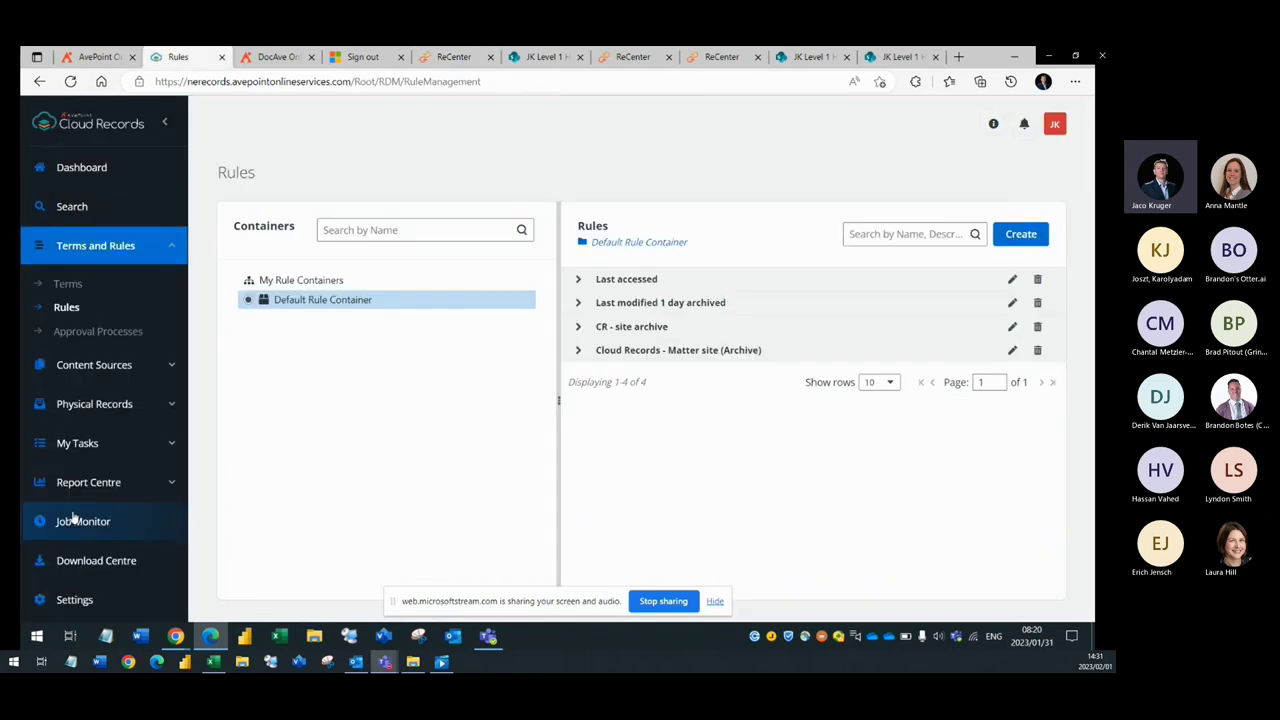
left_click(74, 598)
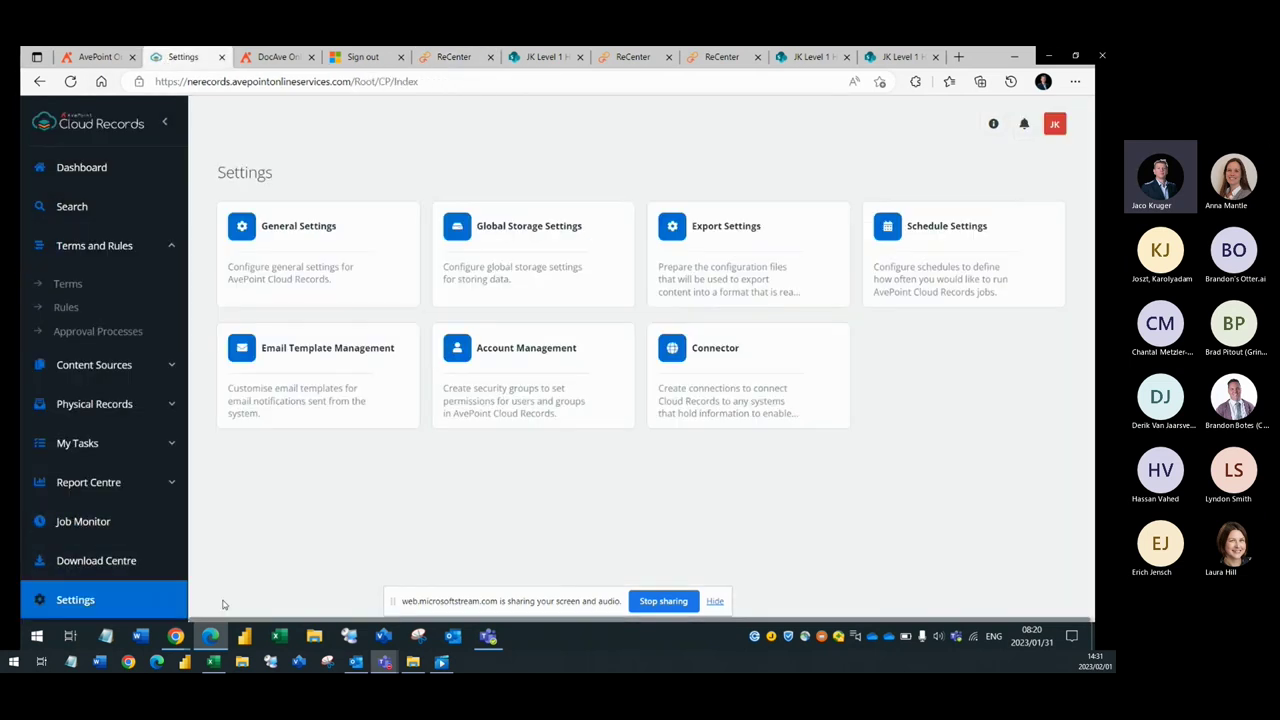
left_click(286, 229)
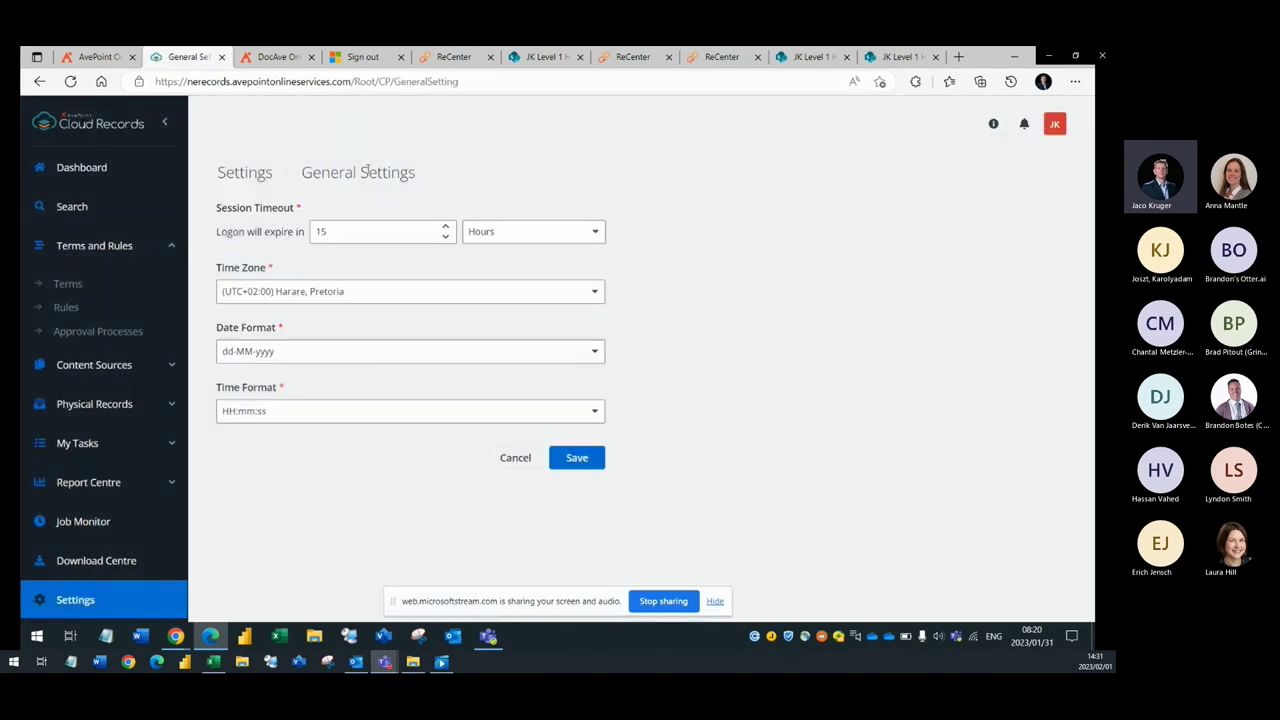
Review the global storage settings and try data compression level 3, returning to the settings overview without saving.
left_click(63, 601)
left_click(526, 224)
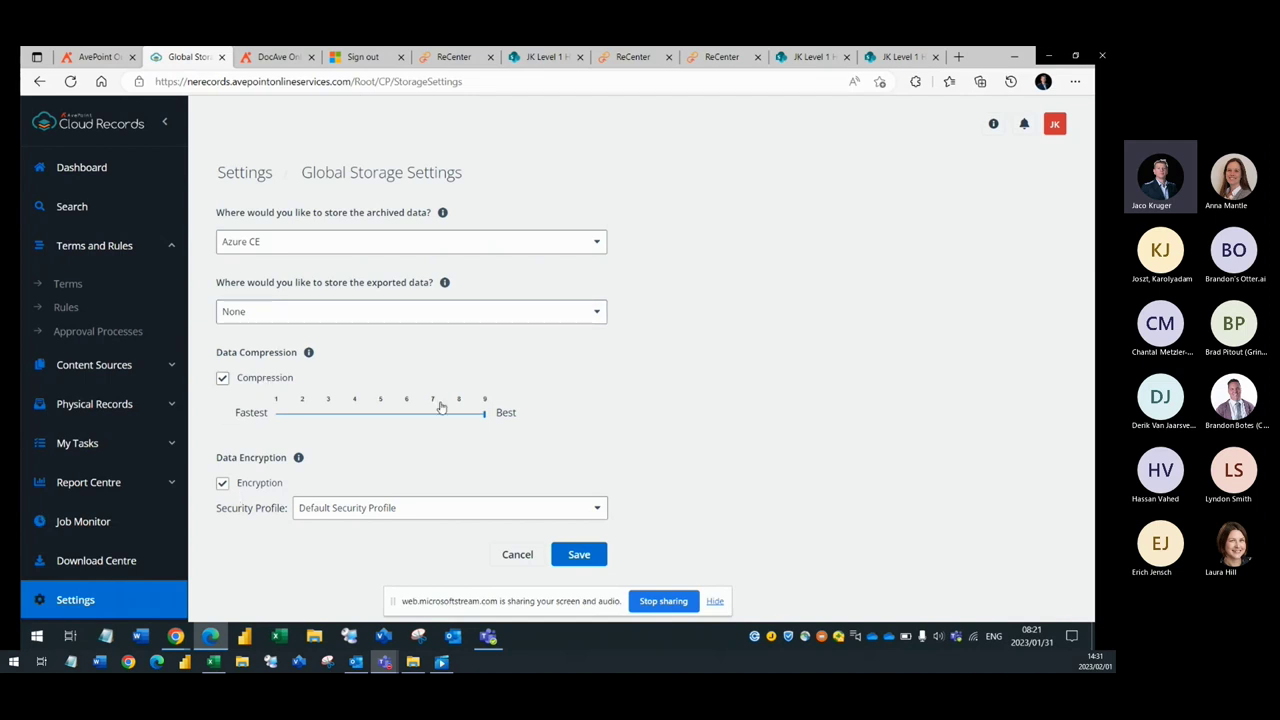
left_click_drag(484, 412, 329, 422)
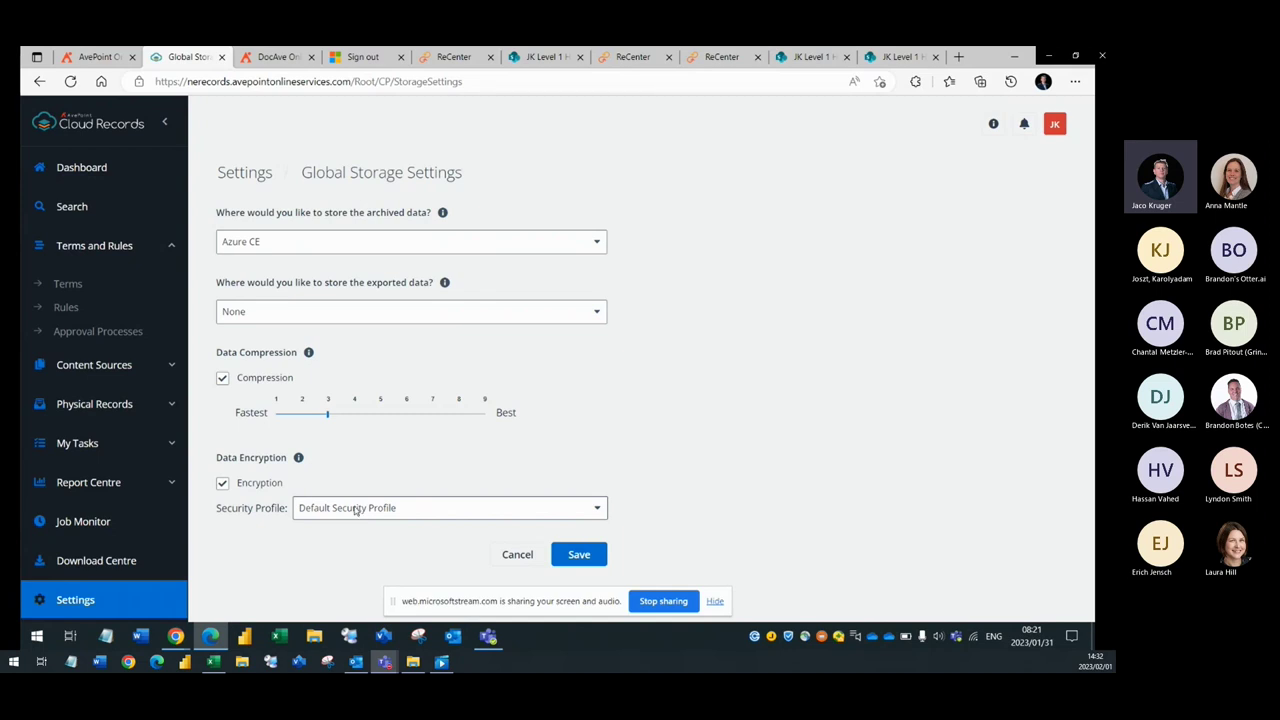
left_click(85, 601)
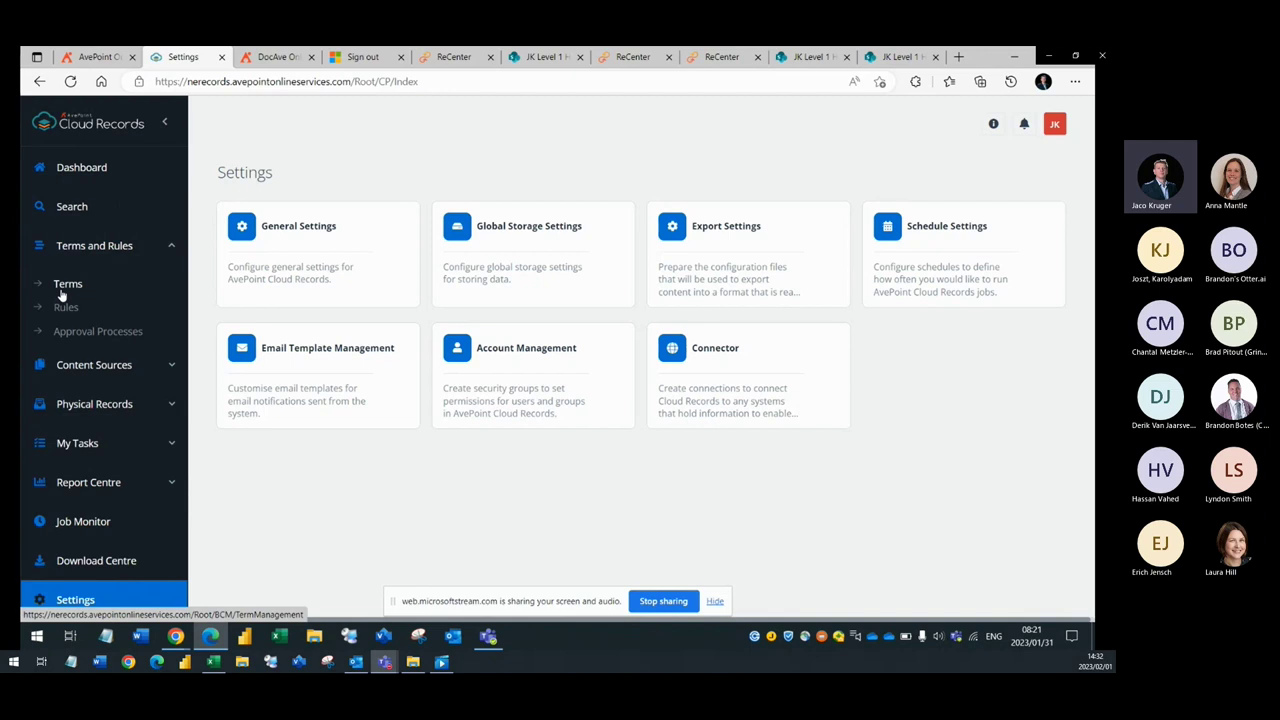
Show the site collections in the Default SharePoint Sites Container under My Registered Sites in the SharePoint Online content sources.
left_click(88, 364)
left_click(104, 403)
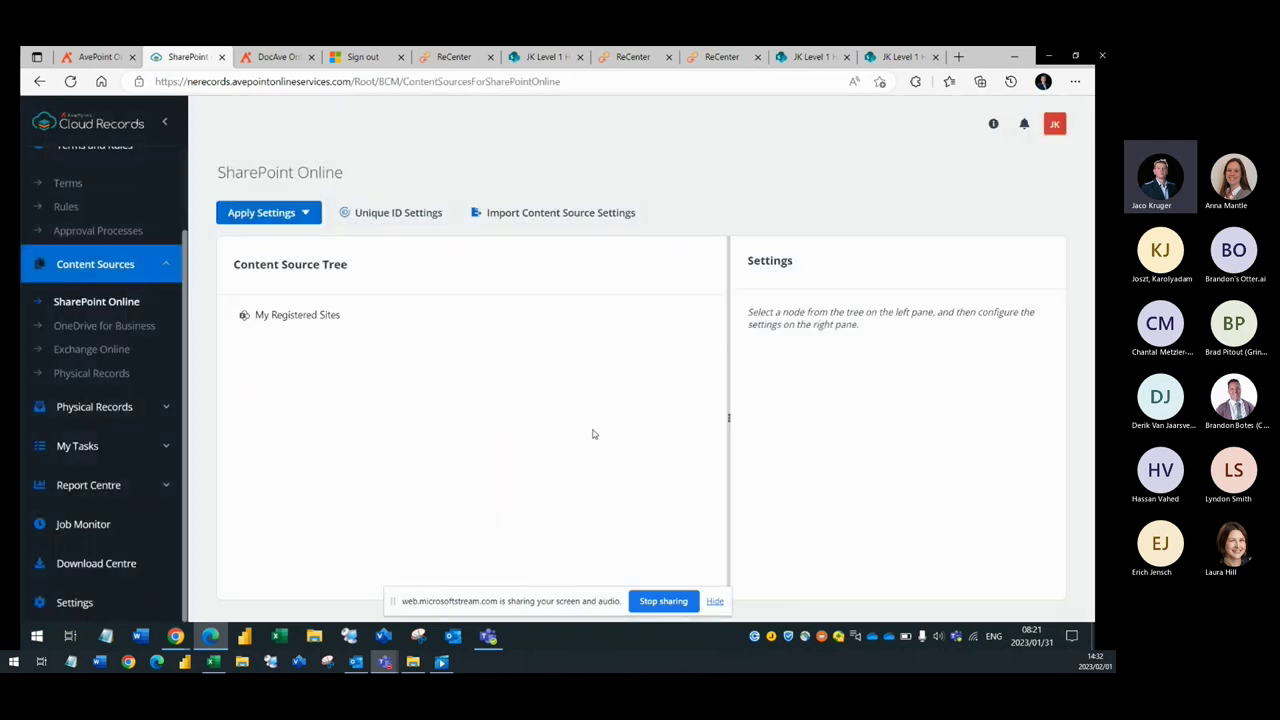
left_click(270, 315)
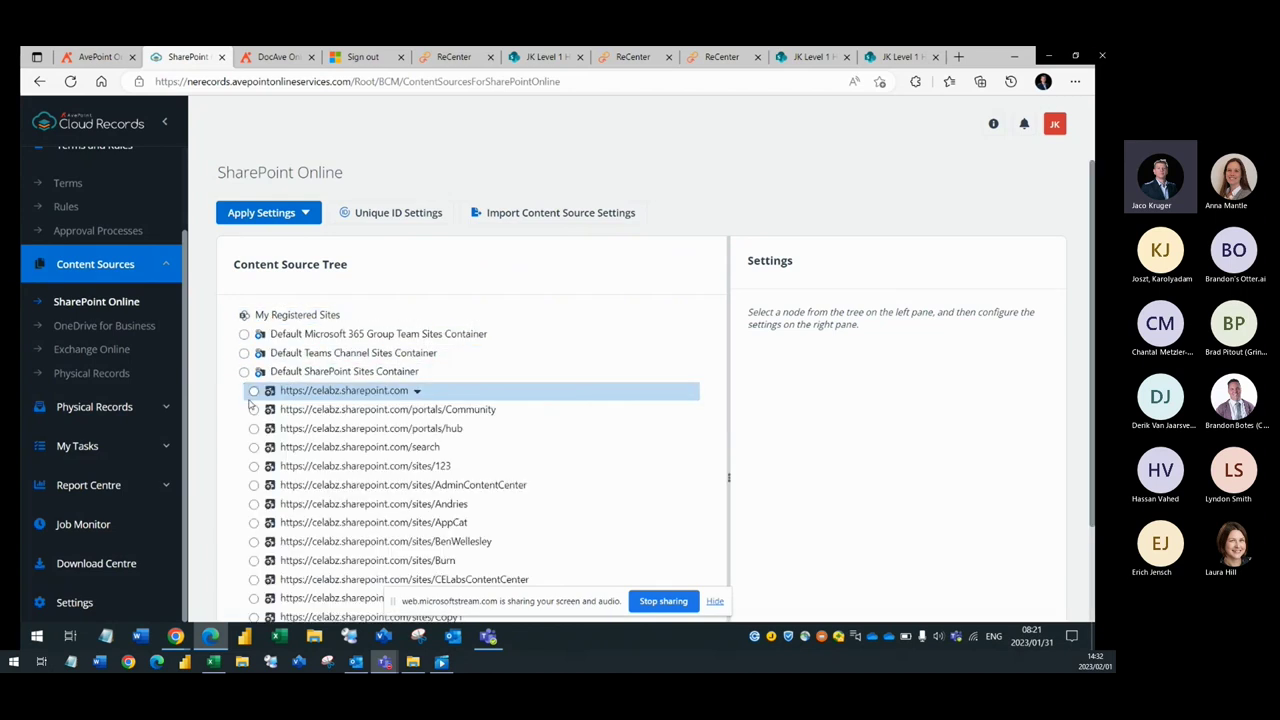
Review the document level and container level term settings of the sites/123 site collection.
scroll(335, 450, "down", 1)
scroll(335, 458, "down", 1)
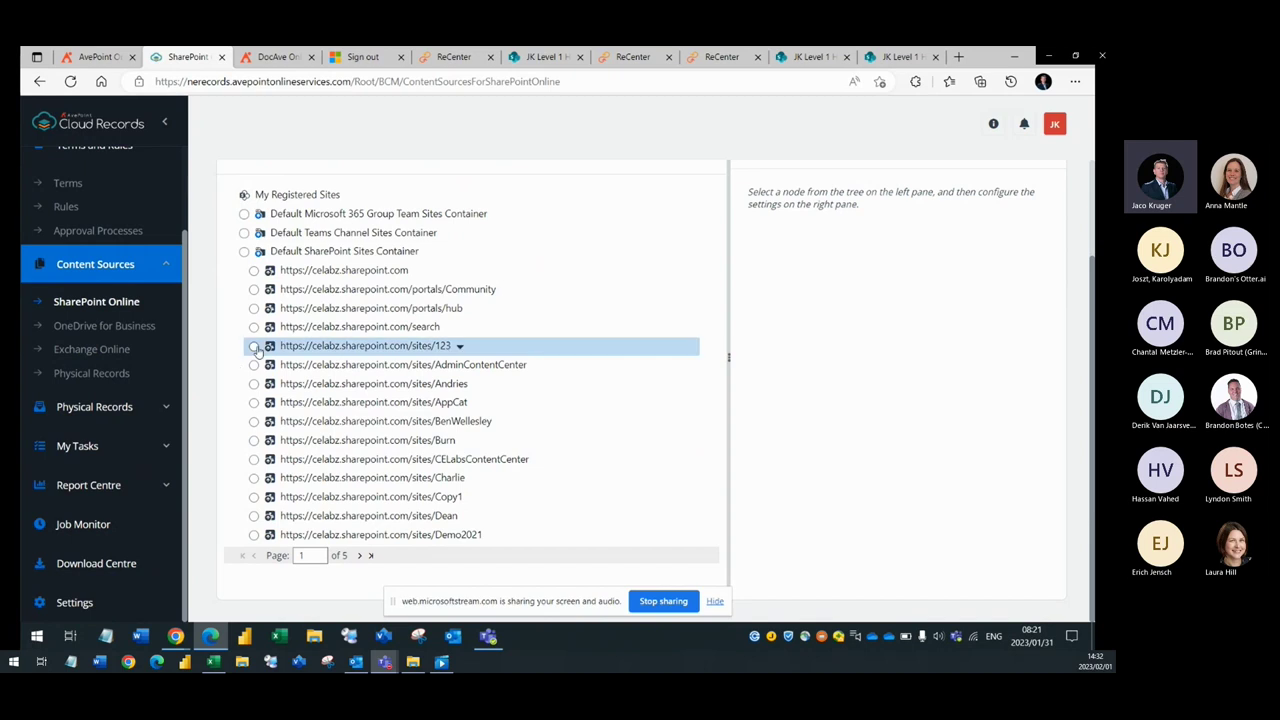
left_click(253, 347)
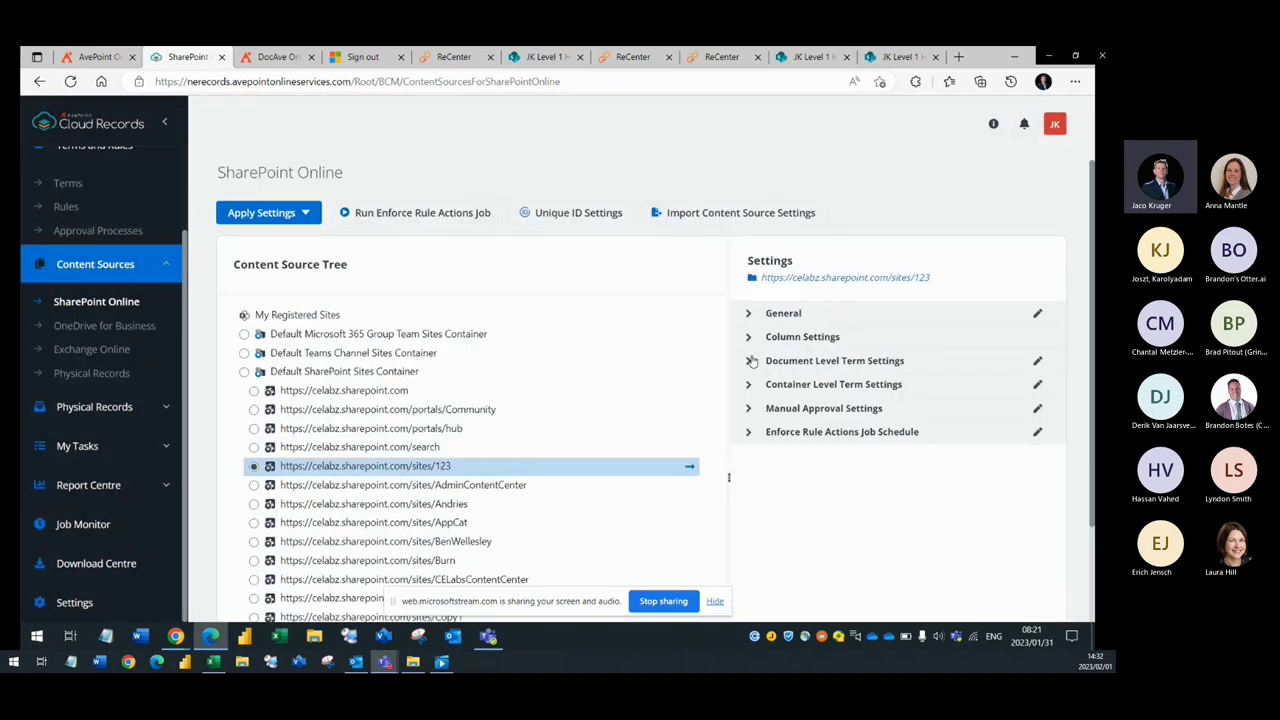
left_click(752, 361)
scroll(830, 370, "down", 1)
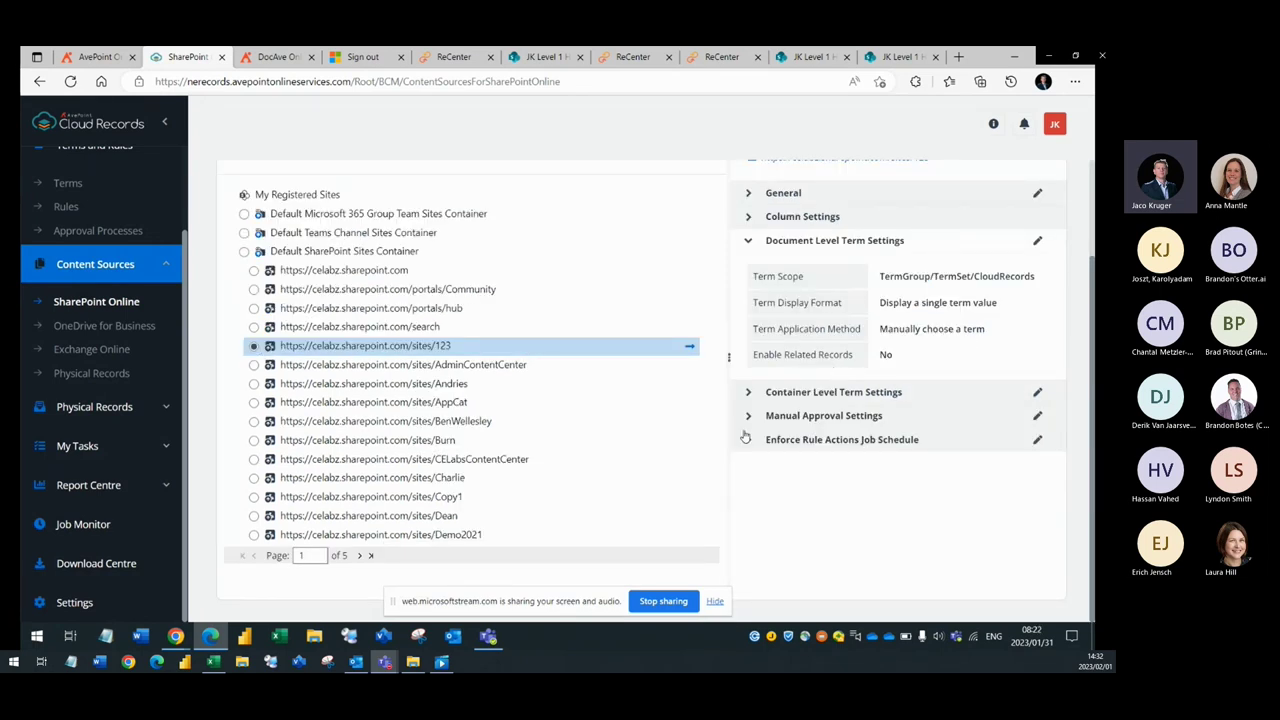
left_click(750, 393)
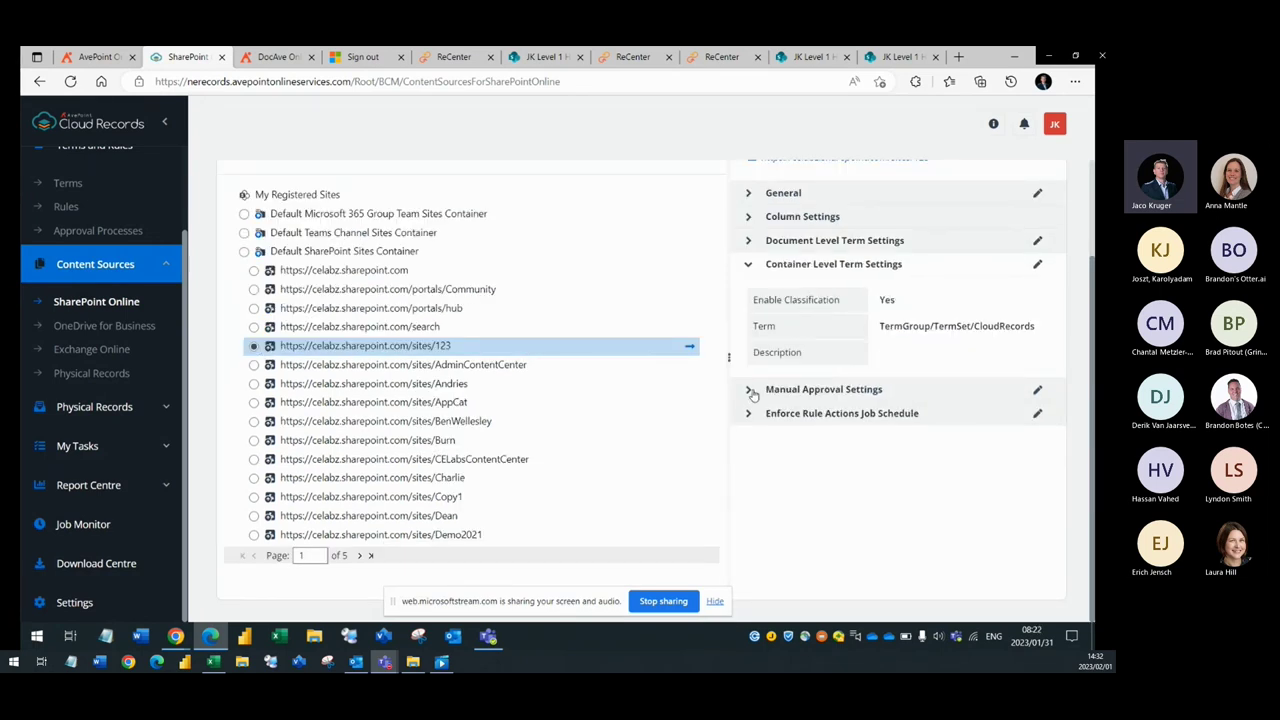
left_click(749, 243)
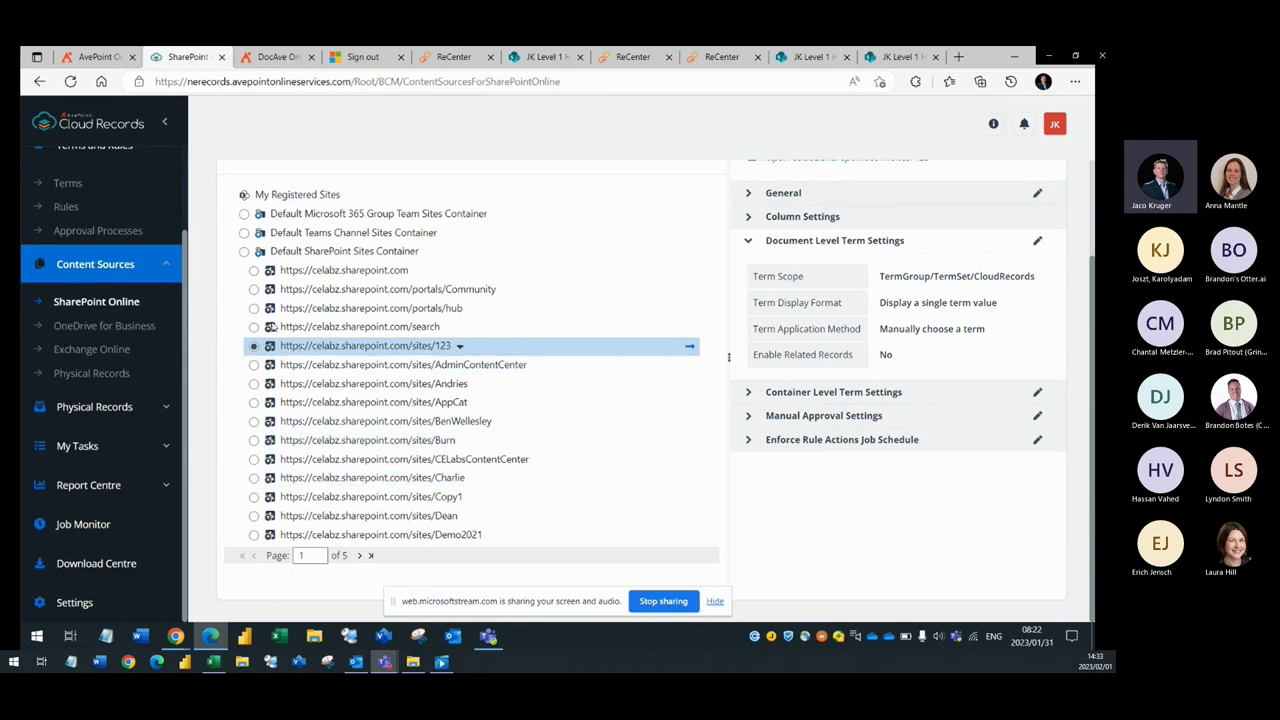
Show the document level term settings of the Default SharePoint Sites Container, and end the screen sharing.
left_click(245, 253)
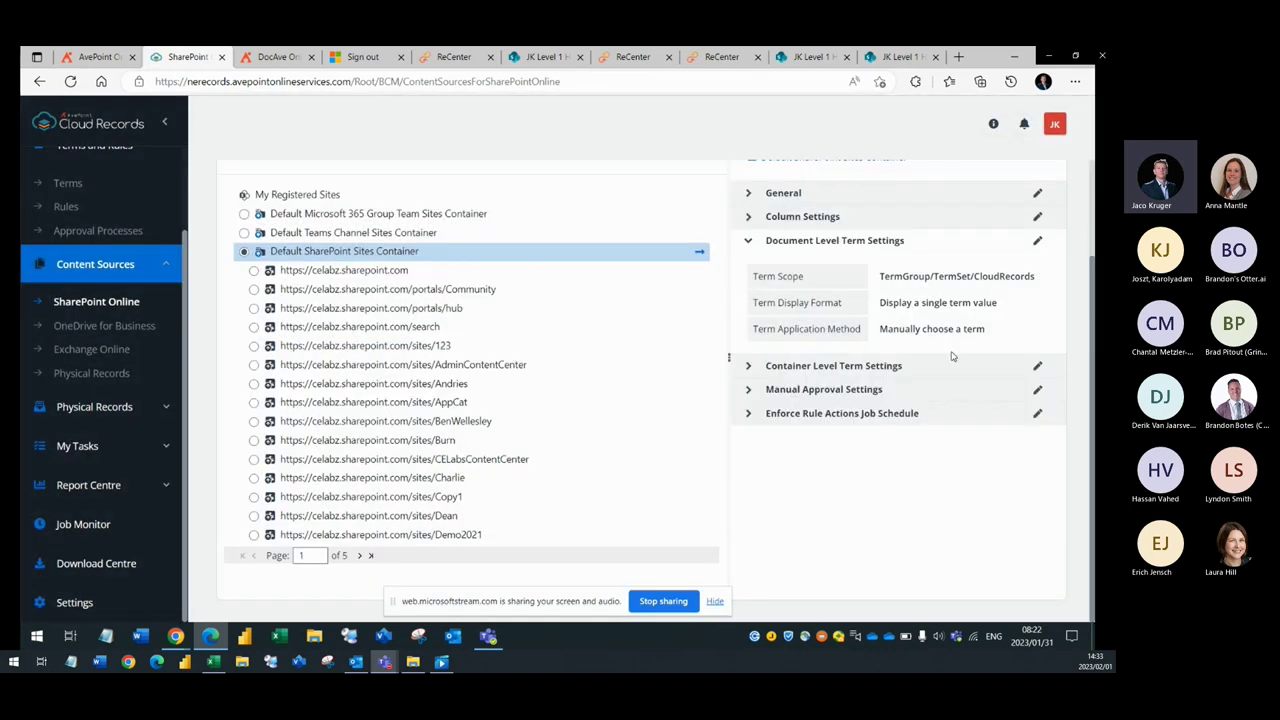
scroll(948, 342, "up", 2)
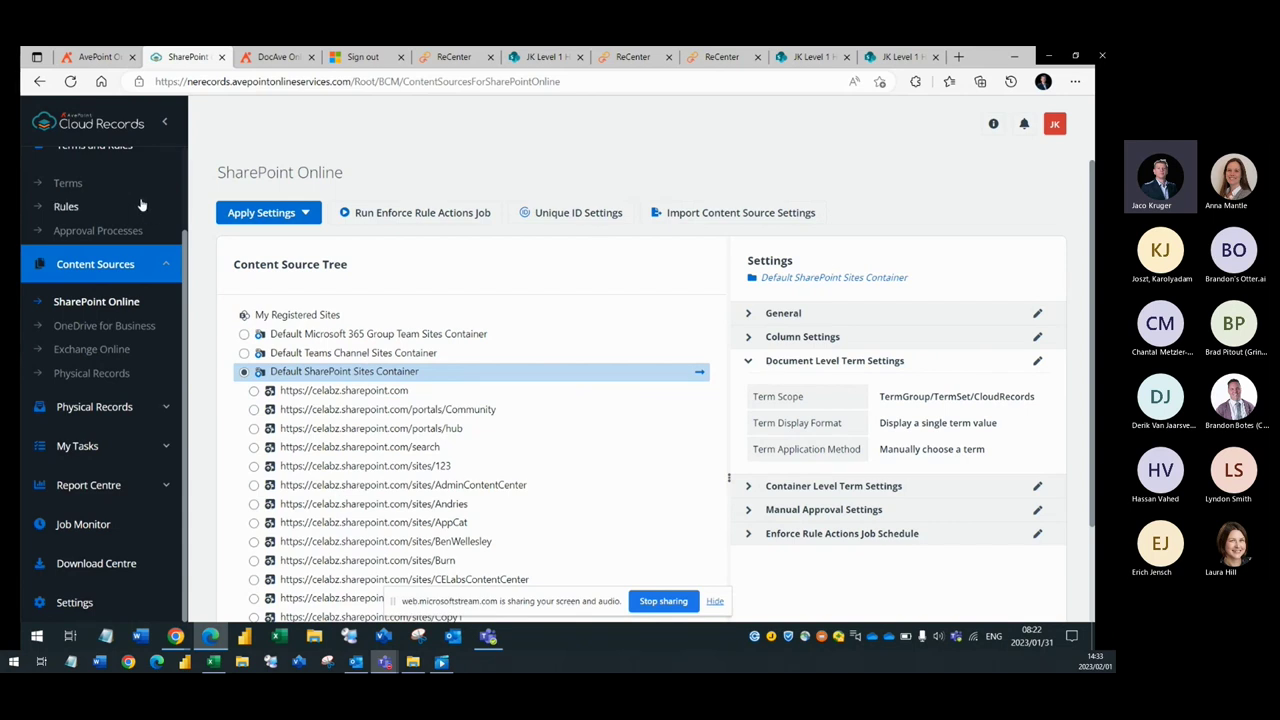
scroll(72, 272, "up", 2)
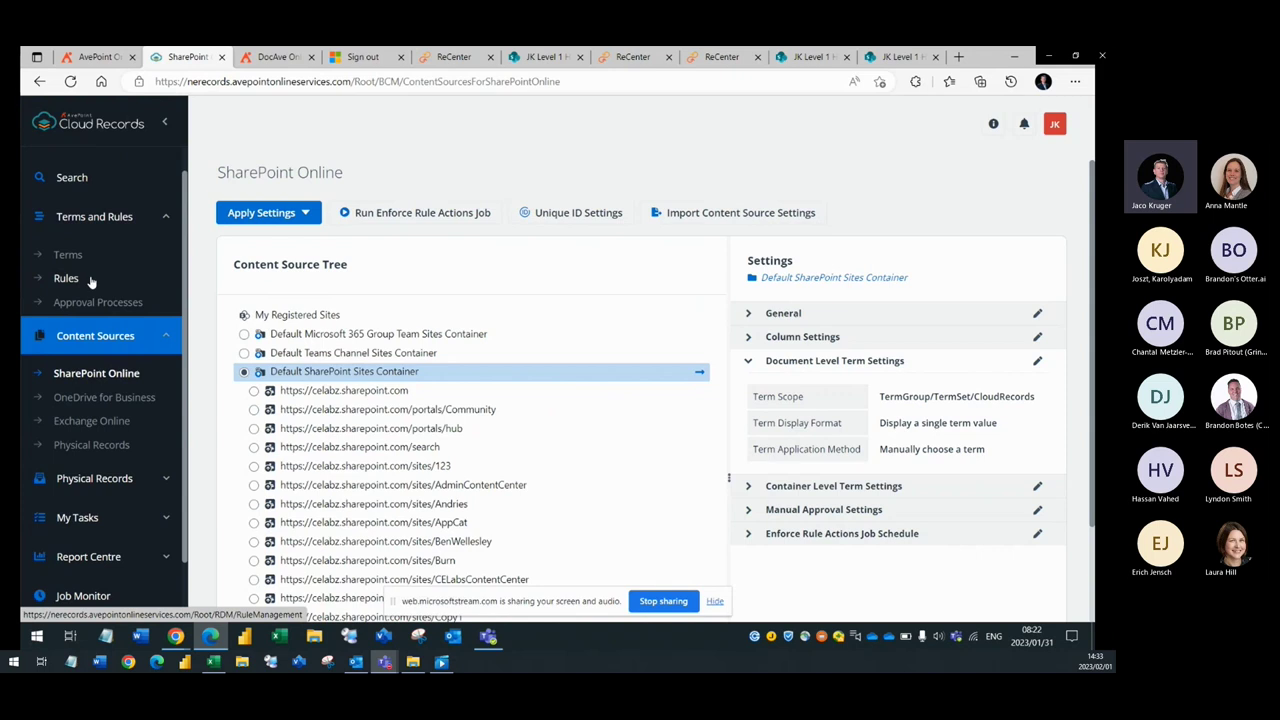
left_click(667, 603)
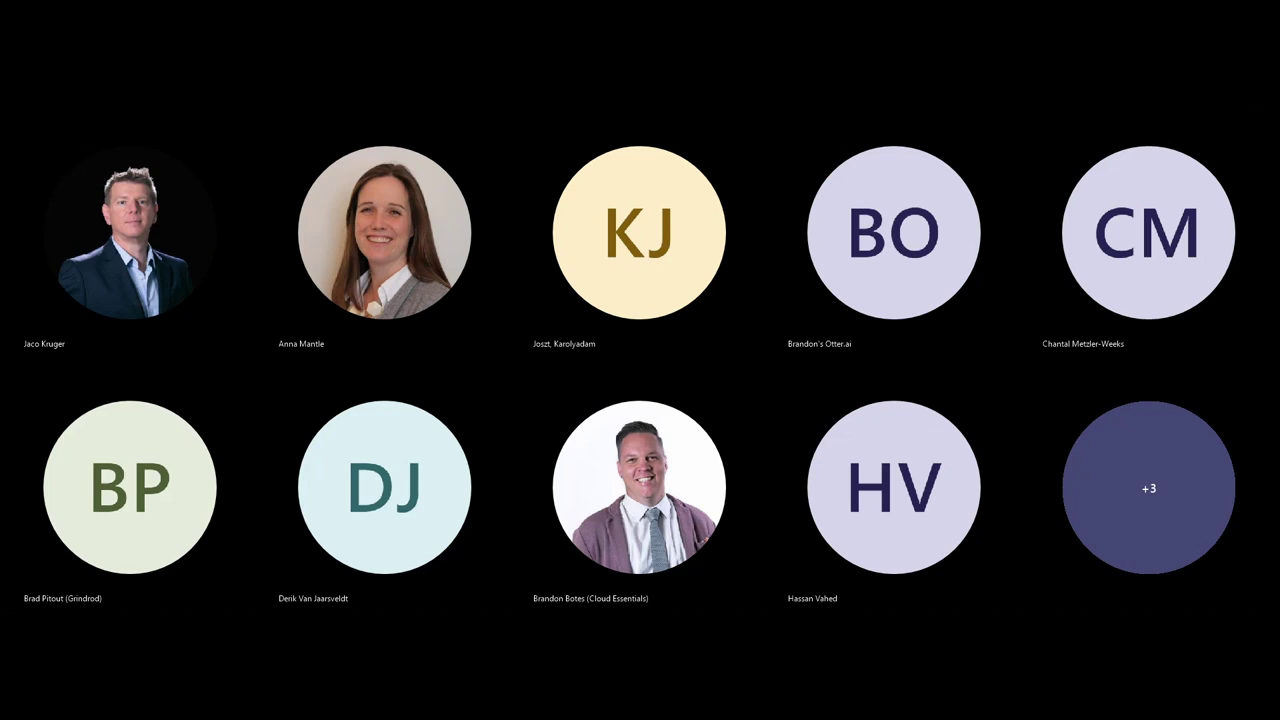